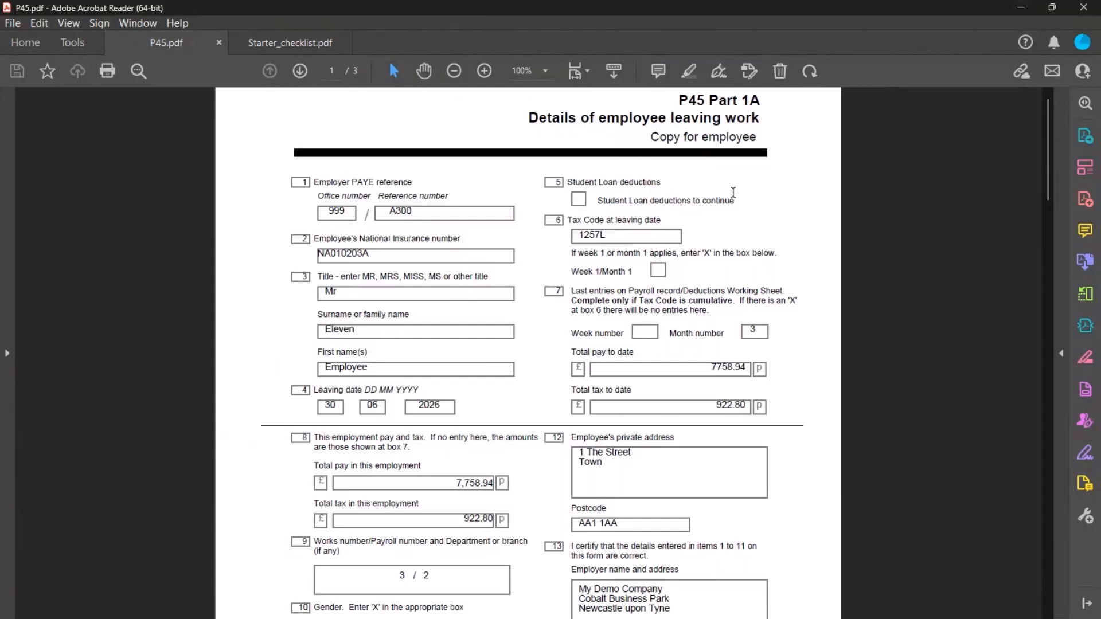
Scroll down to P45 Part 2, the new-employer copy with leaving date 30/06/2026
{"action": "scroll", "coordinate": [733, 192], "scroll_direction": "down", "scroll_amount": 4}
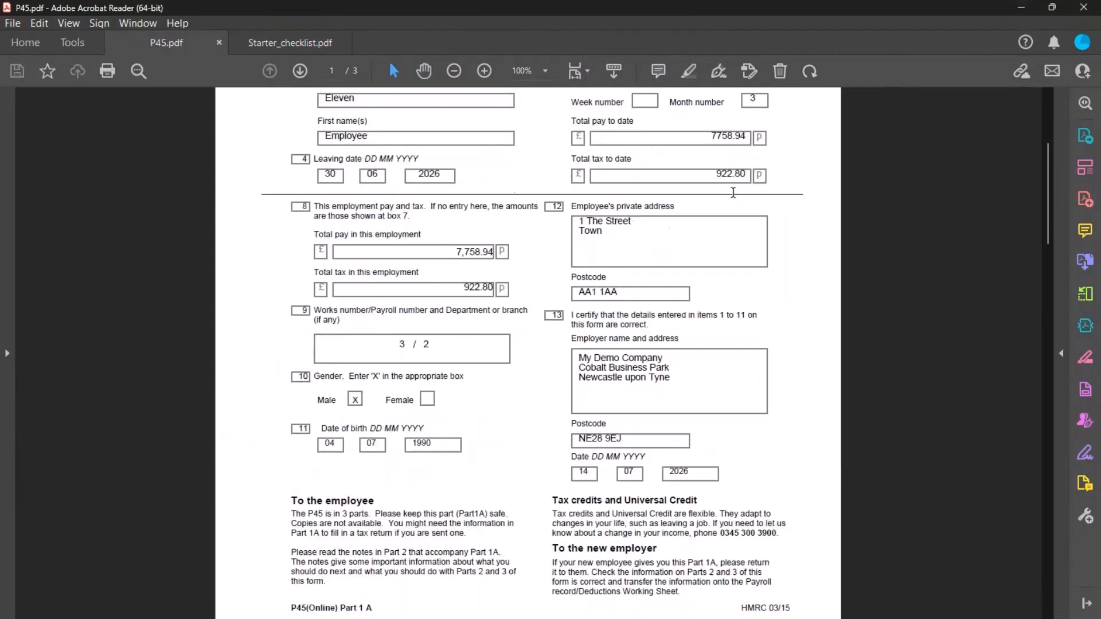
{"action": "scroll", "coordinate": [733, 192], "scroll_direction": "down", "scroll_amount": 9}
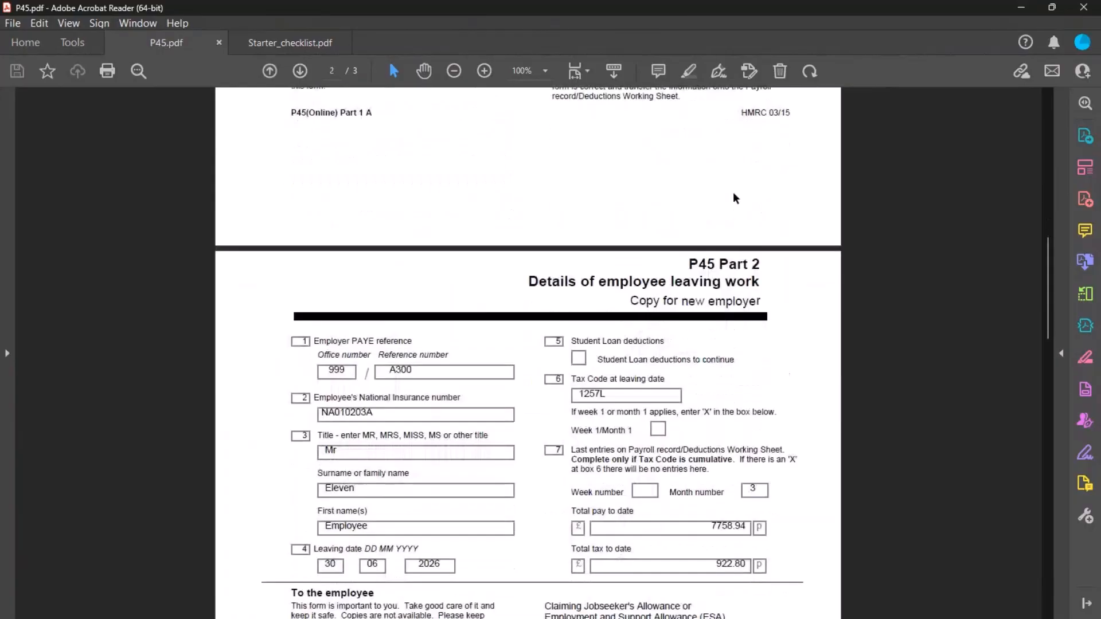
{"action": "scroll", "coordinate": [736, 198], "scroll_direction": "down", "scroll_amount": 2}
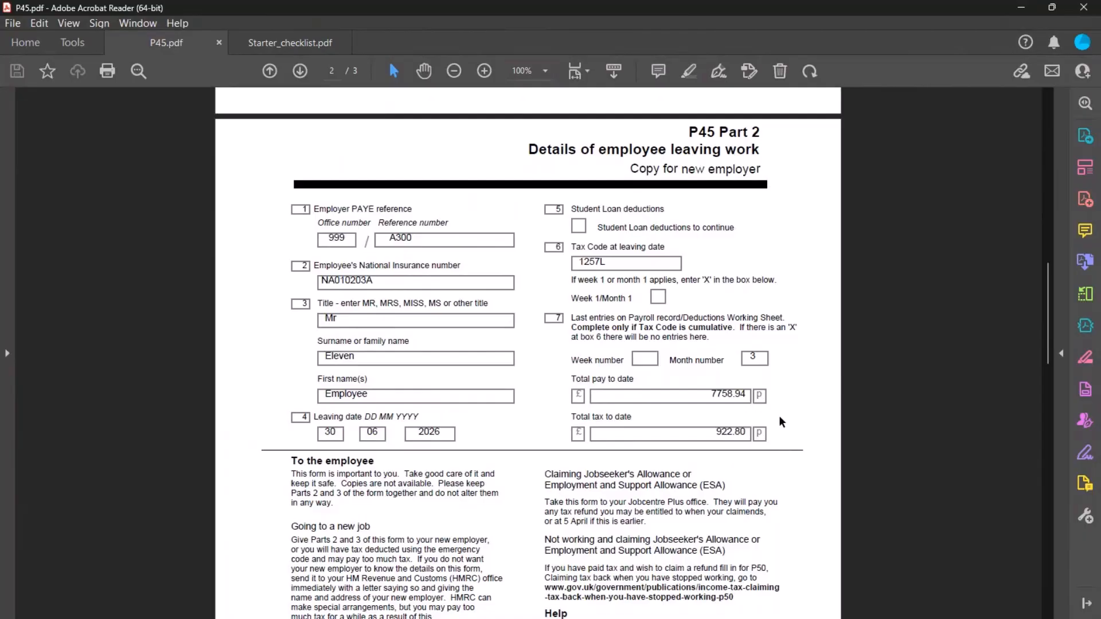
Check P45 Part 3's new-employer boxes, then return to Part 2 showing tax code 1257L
{"action": "scroll", "coordinate": [780, 418], "scroll_direction": "down", "scroll_amount": 10}
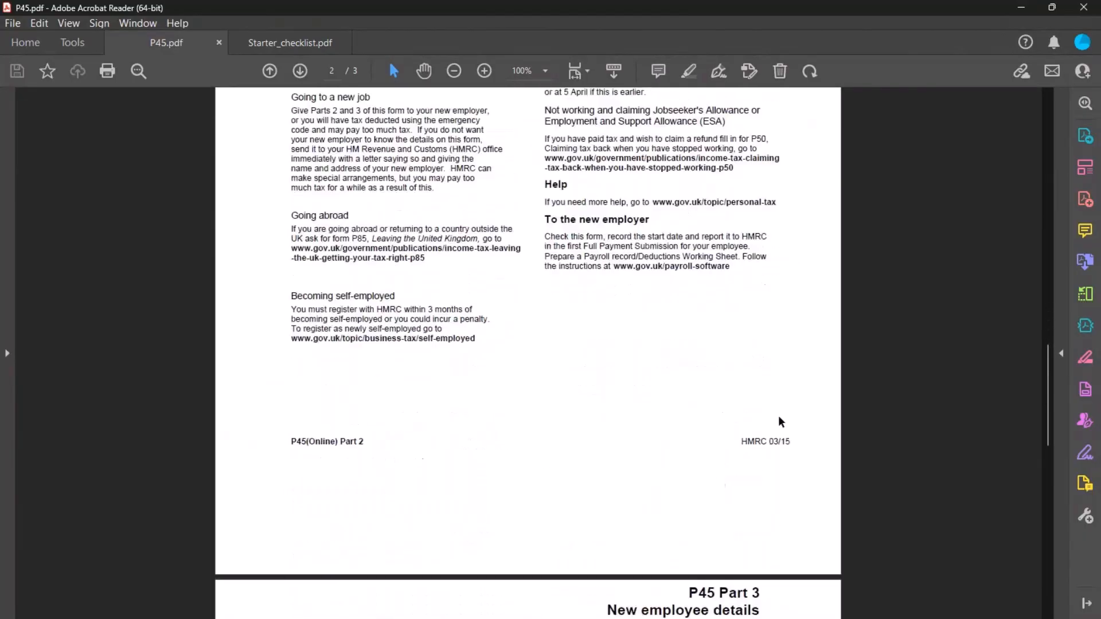
{"action": "scroll", "coordinate": [779, 417], "scroll_direction": "down", "scroll_amount": 3}
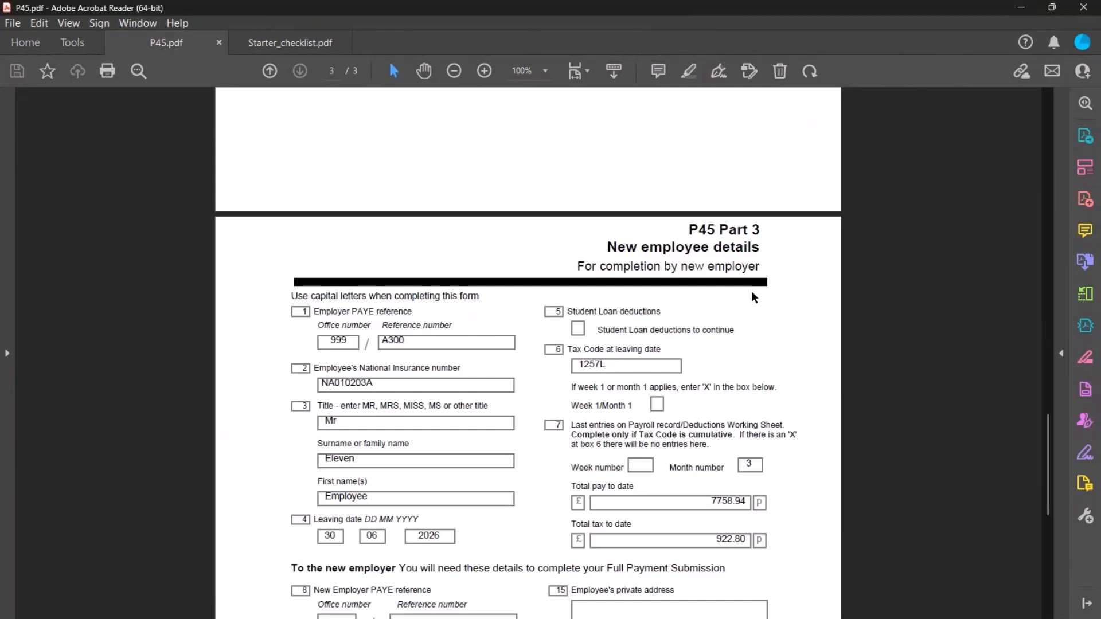
{"action": "scroll", "coordinate": [752, 293], "scroll_direction": "down", "scroll_amount": 4}
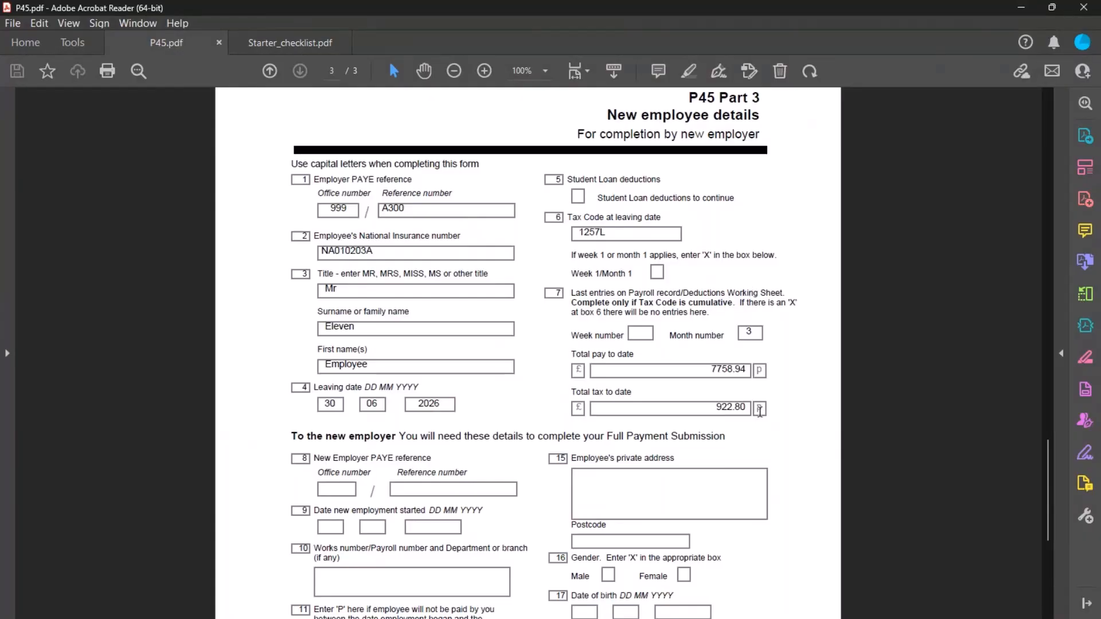
{"action": "scroll", "coordinate": [760, 411], "scroll_direction": "down", "scroll_amount": 5}
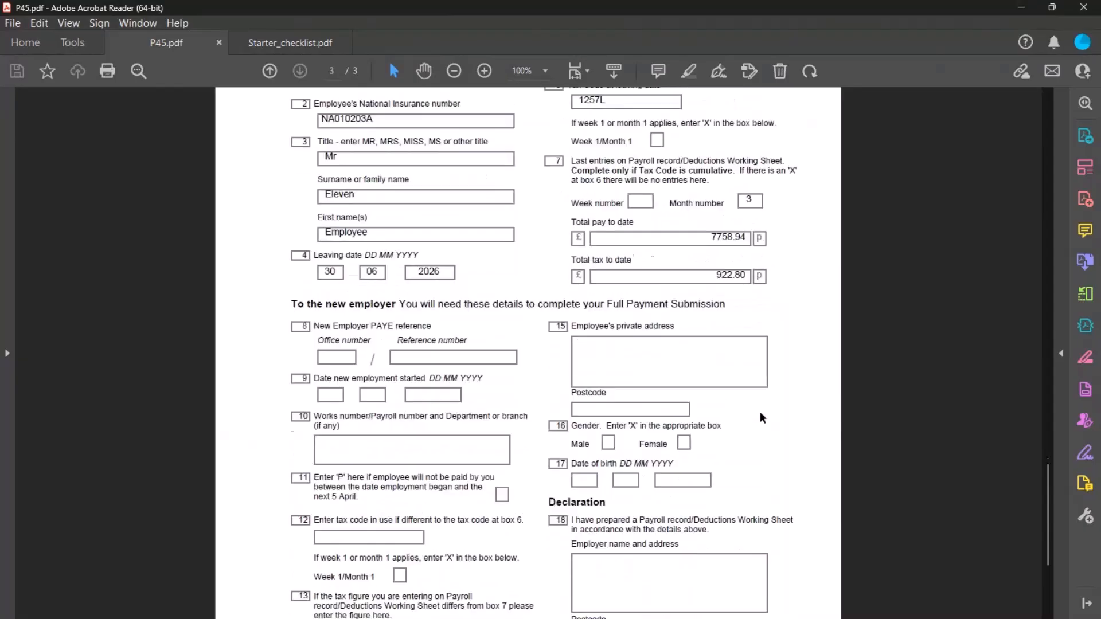
{"action": "scroll", "coordinate": [759, 411], "scroll_direction": "up", "scroll_amount": 6}
{"action": "scroll", "coordinate": [760, 411], "scroll_direction": "up", "scroll_amount": 5}
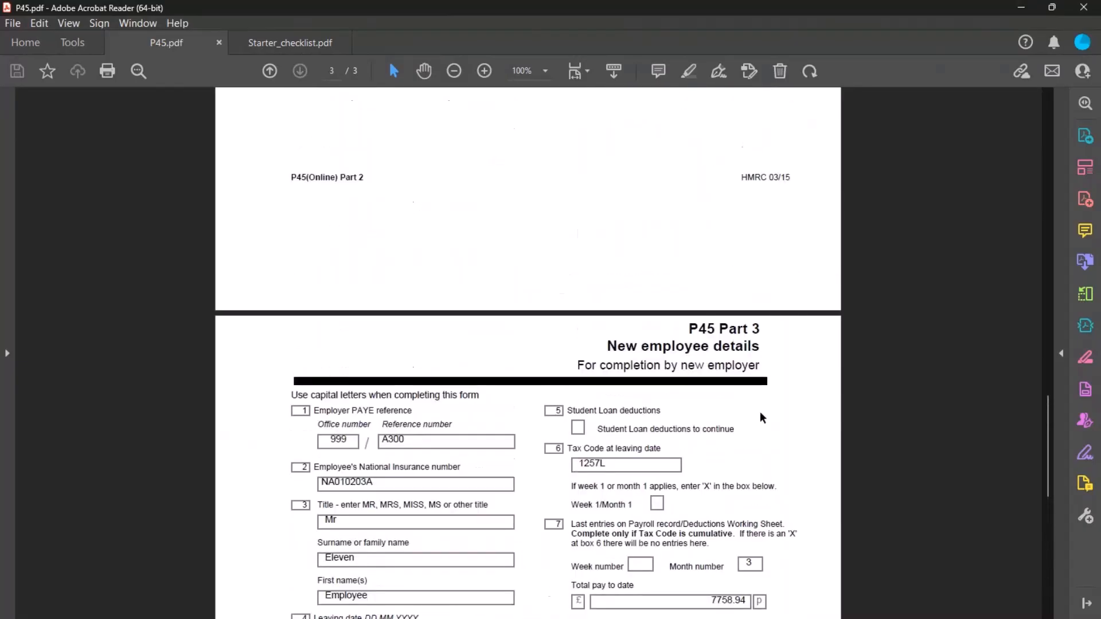
{"action": "scroll", "coordinate": [760, 411], "scroll_direction": "up", "scroll_amount": 13}
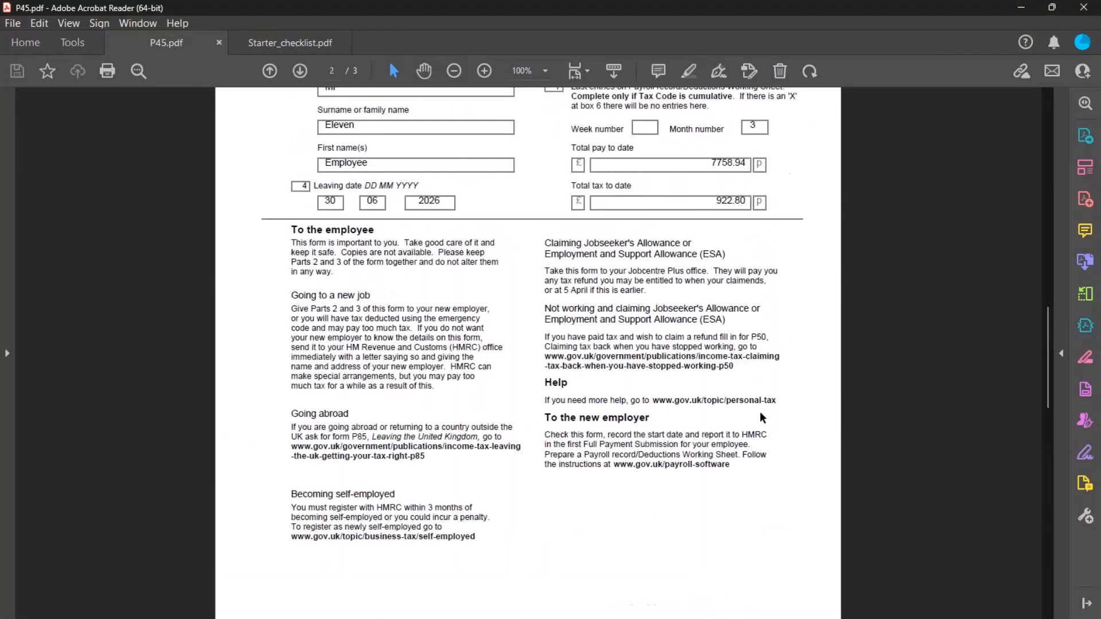
{"action": "scroll", "coordinate": [760, 411], "scroll_direction": "up", "scroll_amount": 5}
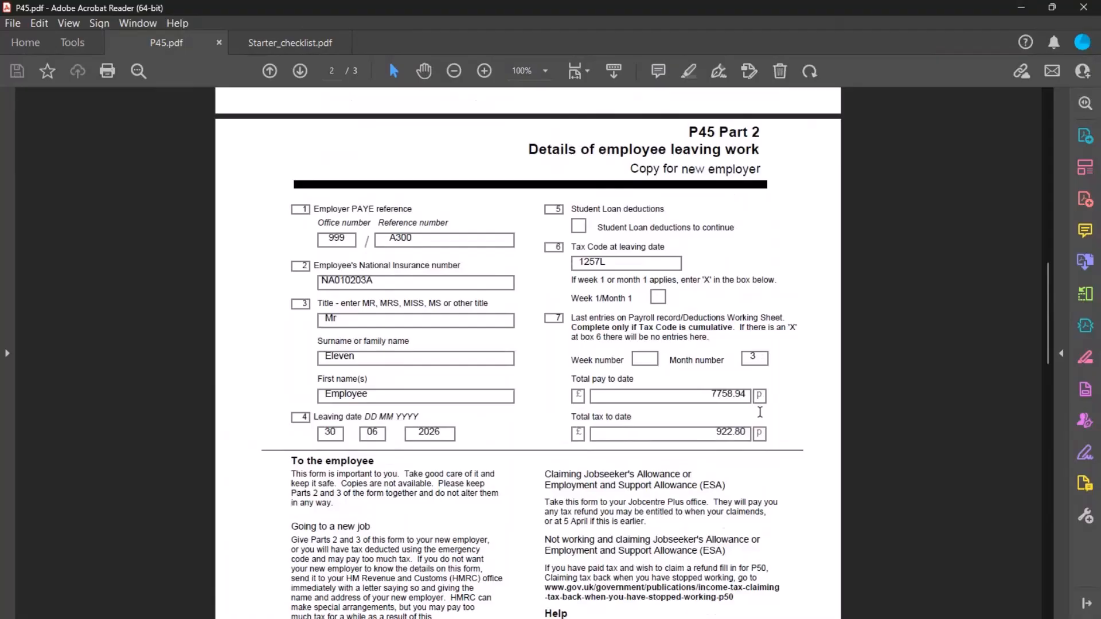
Switch to Starter_checklist.pdf and scroll from page 1 to the Employee statement, Statements A–C
{"action": "left_click", "coordinate": [300, 42]}
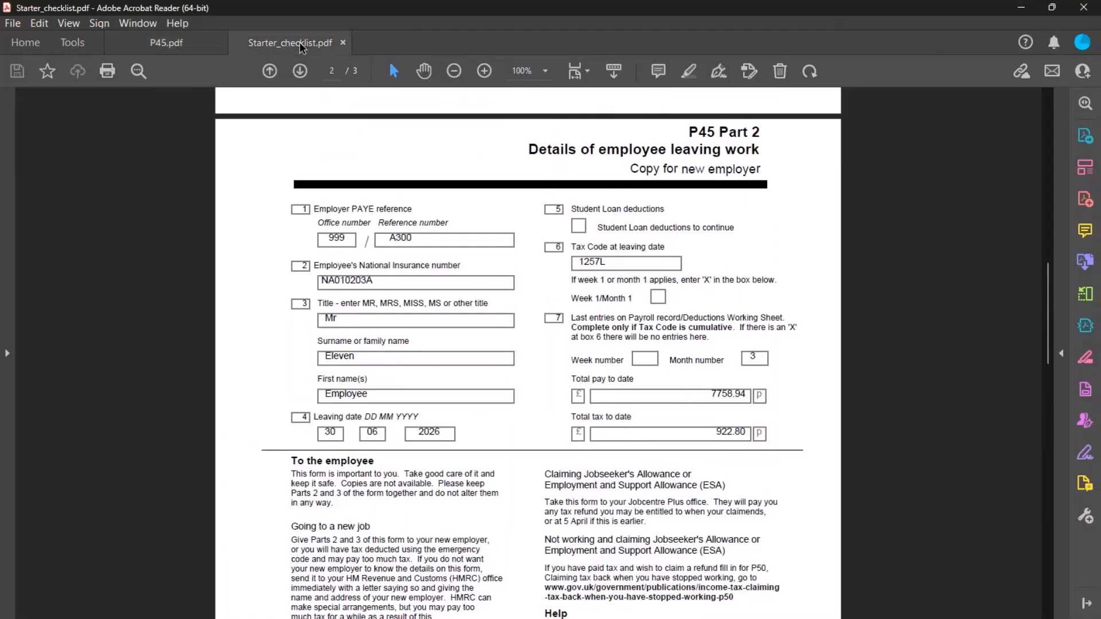
{"action": "scroll", "coordinate": [484, 329], "scroll_direction": "up", "scroll_amount": 15}
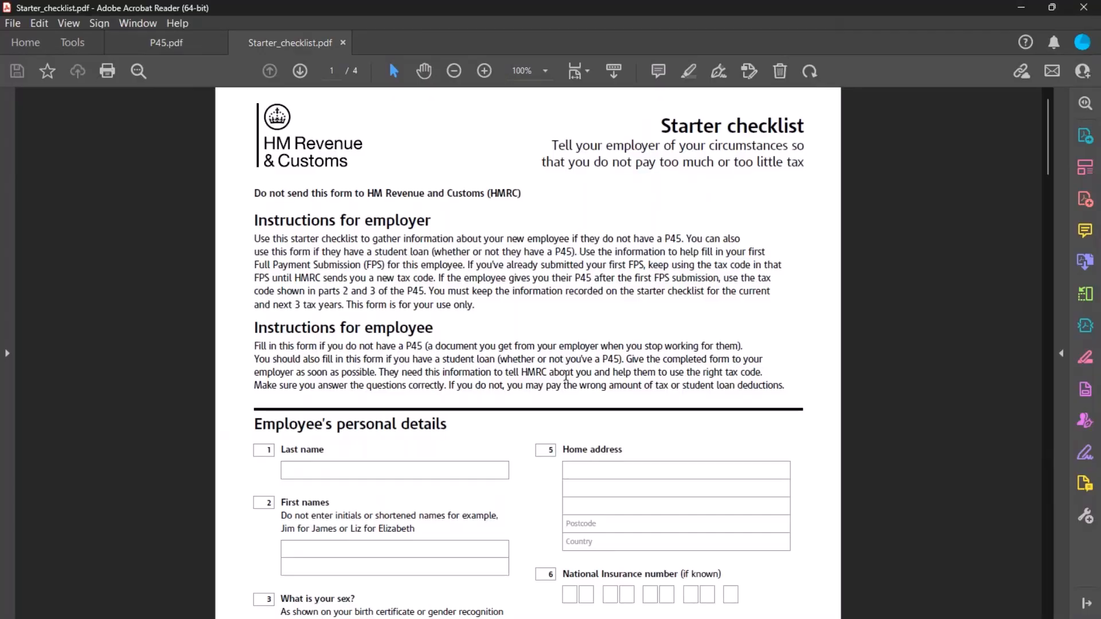
{"action": "scroll", "coordinate": [566, 375], "scroll_direction": "down", "scroll_amount": 4}
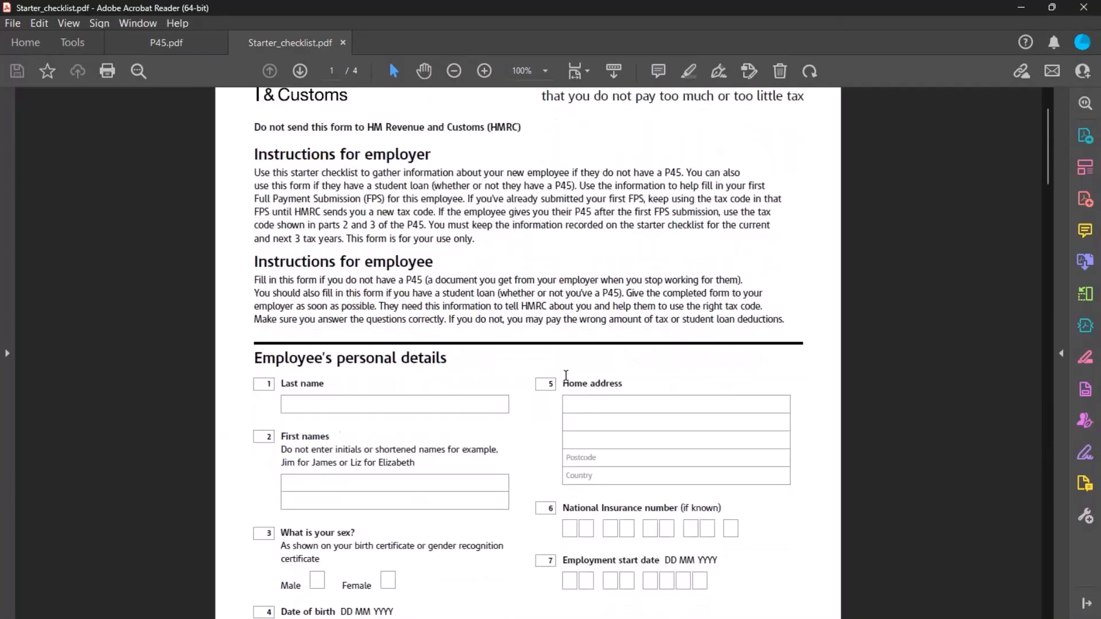
{"action": "scroll", "coordinate": [567, 376], "scroll_direction": "down", "scroll_amount": 1}
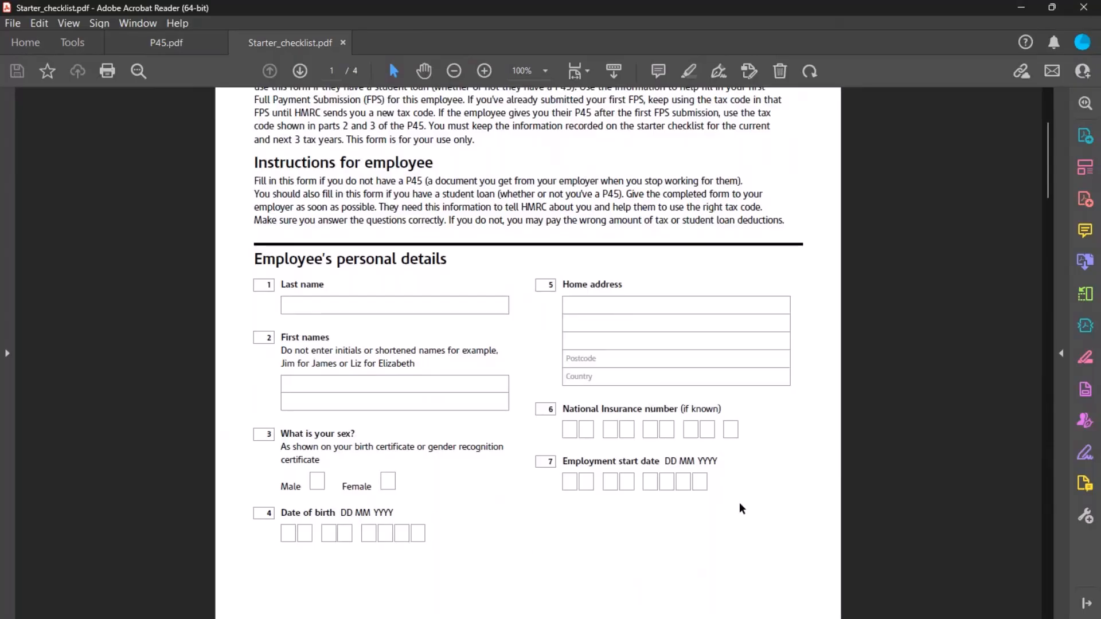
{"action": "scroll", "coordinate": [758, 495], "scroll_direction": "down", "scroll_amount": 15}
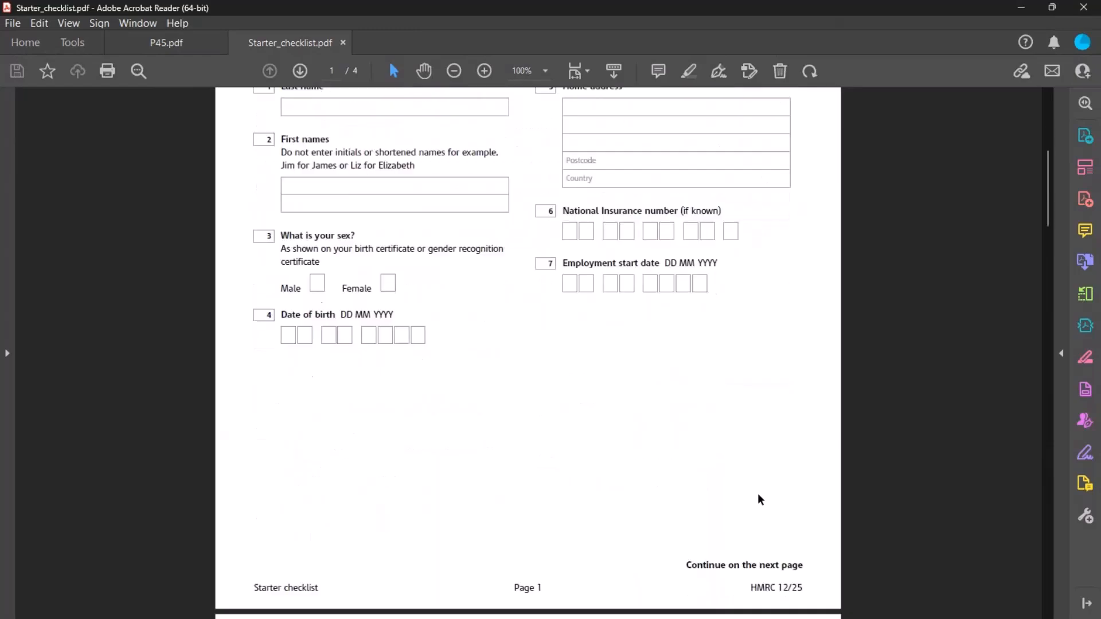
{"action": "scroll", "coordinate": [758, 493], "scroll_direction": "down", "scroll_amount": 4}
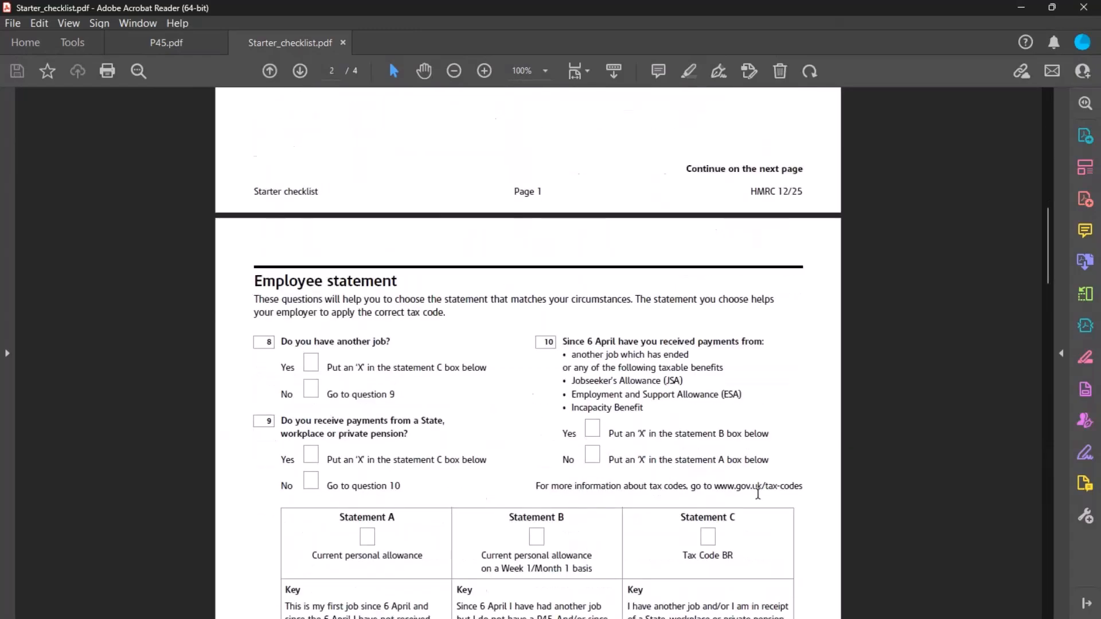
{"action": "scroll", "coordinate": [758, 493], "scroll_direction": "down", "scroll_amount": 1}
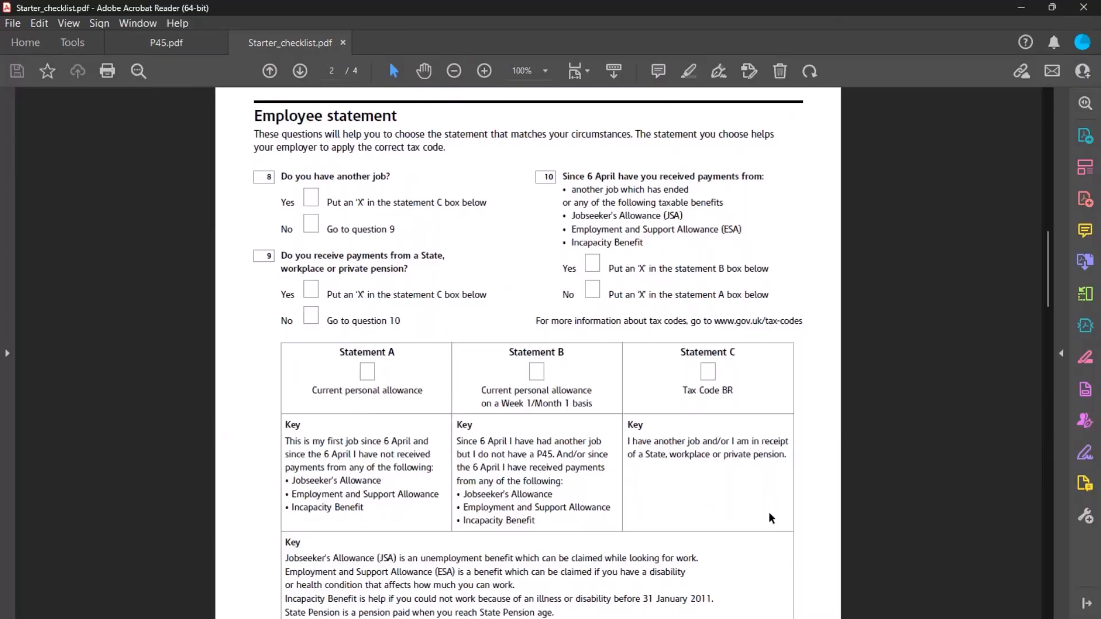
Scroll to page 3 showing question 13's student loan plans and the blank Declaration
{"action": "scroll", "coordinate": [769, 514], "scroll_direction": "down", "scroll_amount": 3}
{"action": "scroll", "coordinate": [769, 516], "scroll_direction": "down", "scroll_amount": 10}
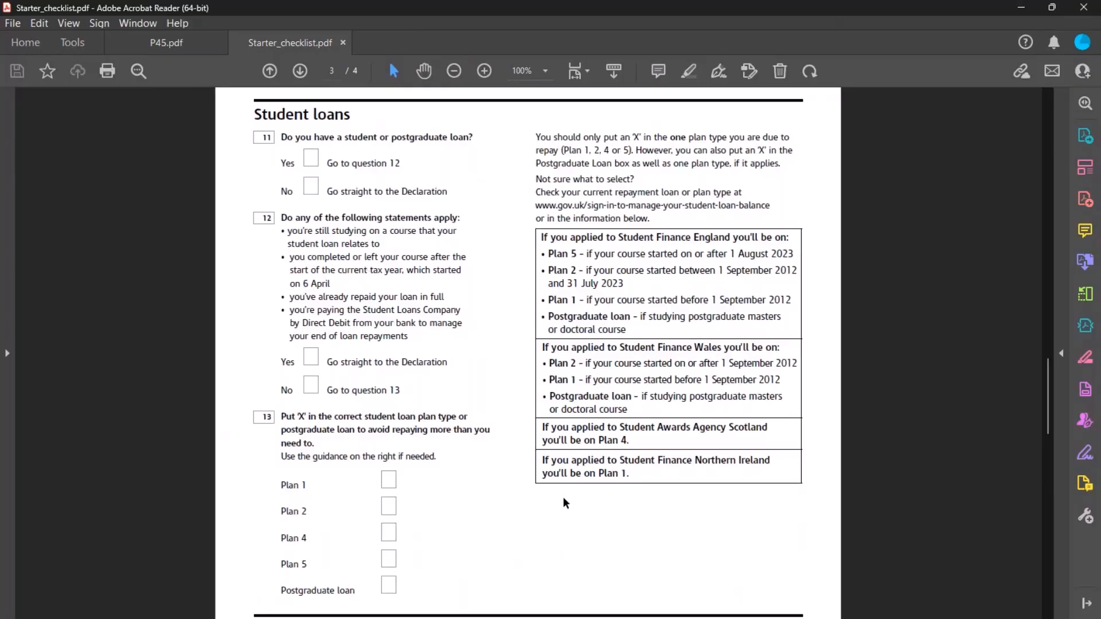
{"action": "scroll", "coordinate": [561, 491], "scroll_direction": "down", "scroll_amount": 1}
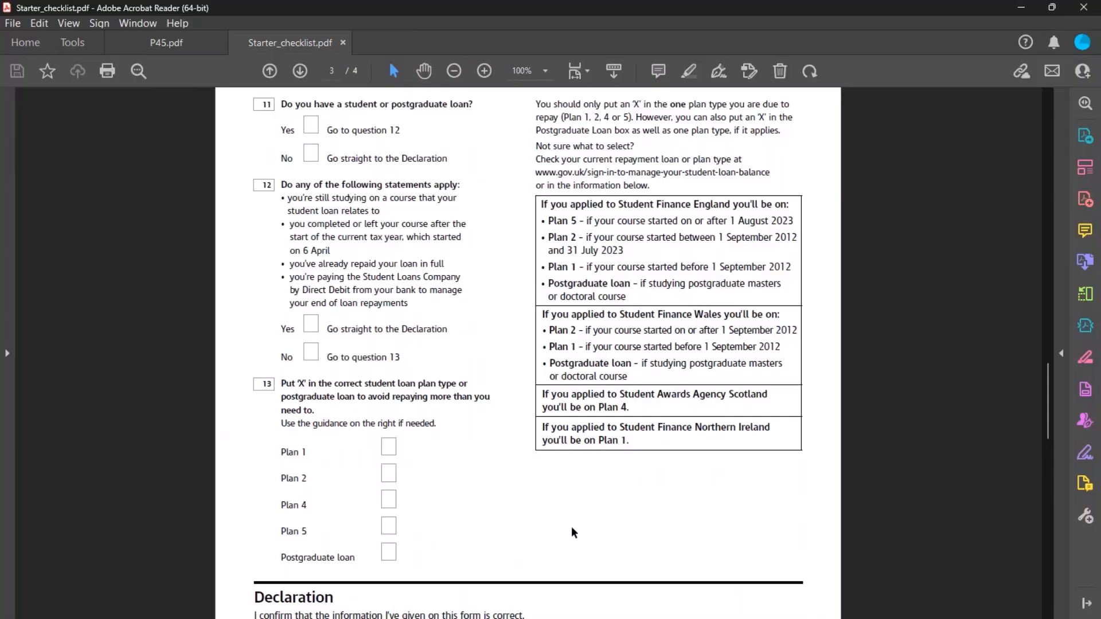
{"action": "scroll", "coordinate": [572, 528], "scroll_direction": "down", "scroll_amount": 2}
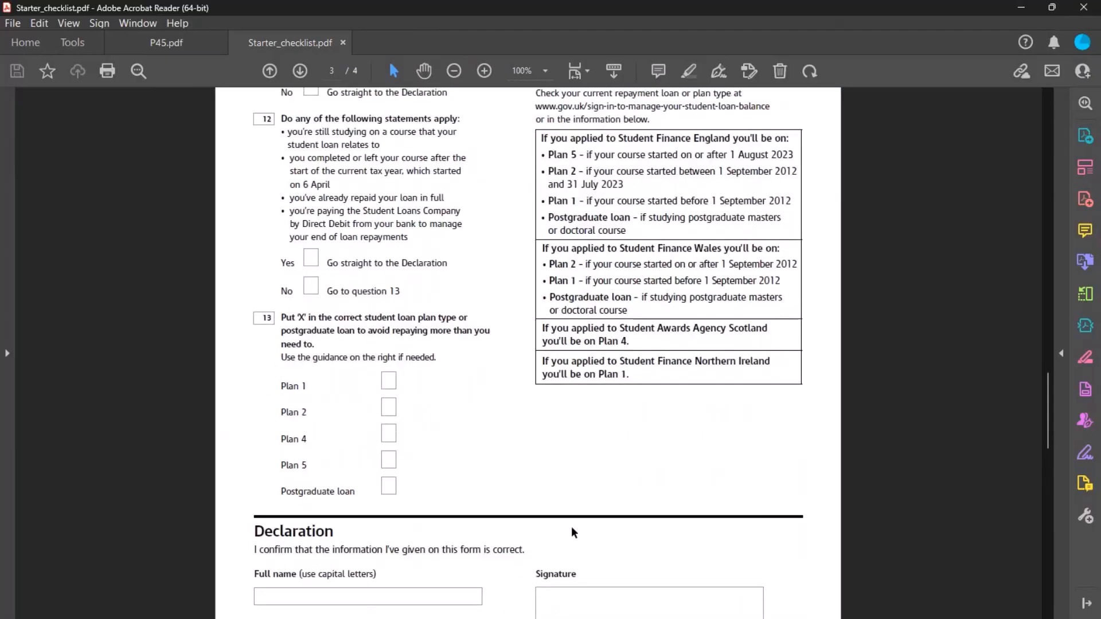
{"action": "scroll", "coordinate": [602, 447], "scroll_direction": "down", "scroll_amount": 5}
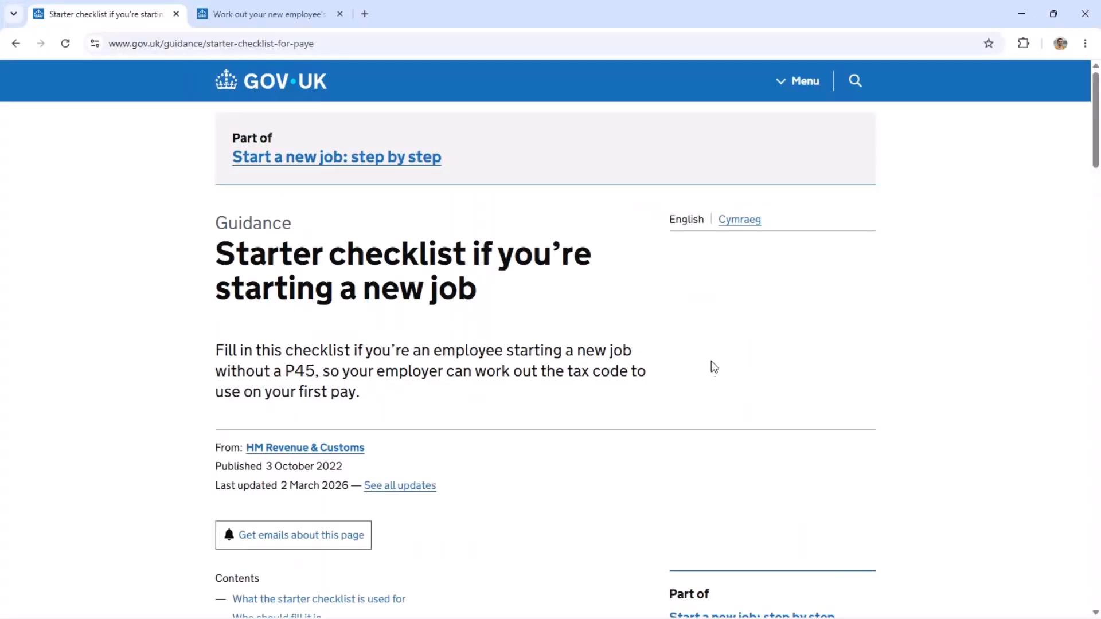
Read the GOV.UK 'Fill in the starter checklist' options, then minimise the browser
{"action": "scroll", "coordinate": [711, 361], "scroll_direction": "down", "scroll_amount": 8}
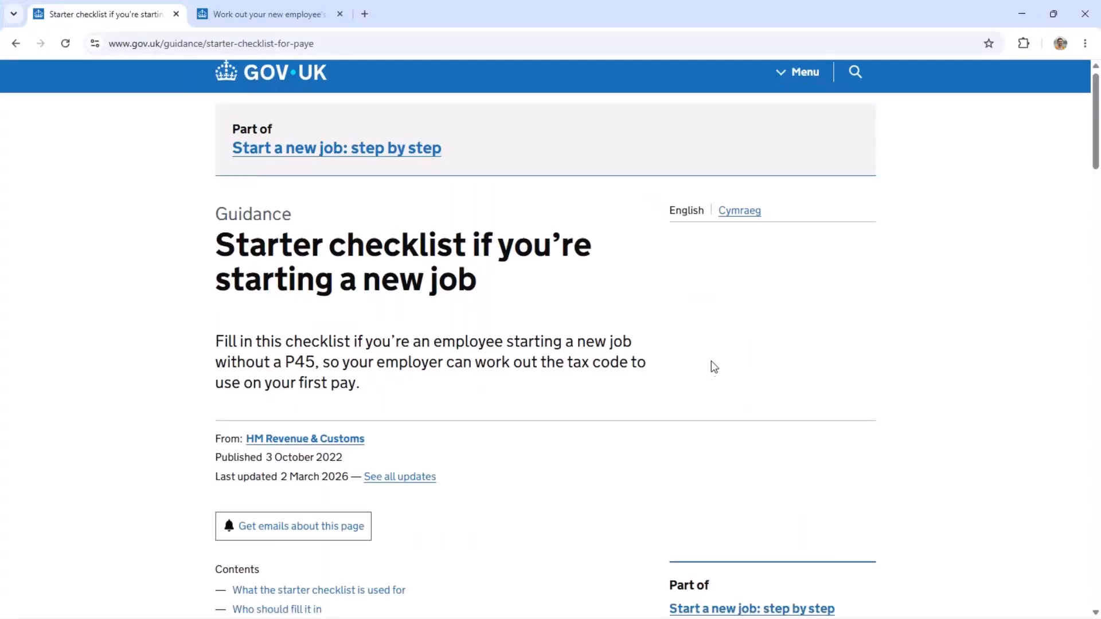
{"action": "scroll", "coordinate": [711, 366], "scroll_direction": "down", "scroll_amount": 20}
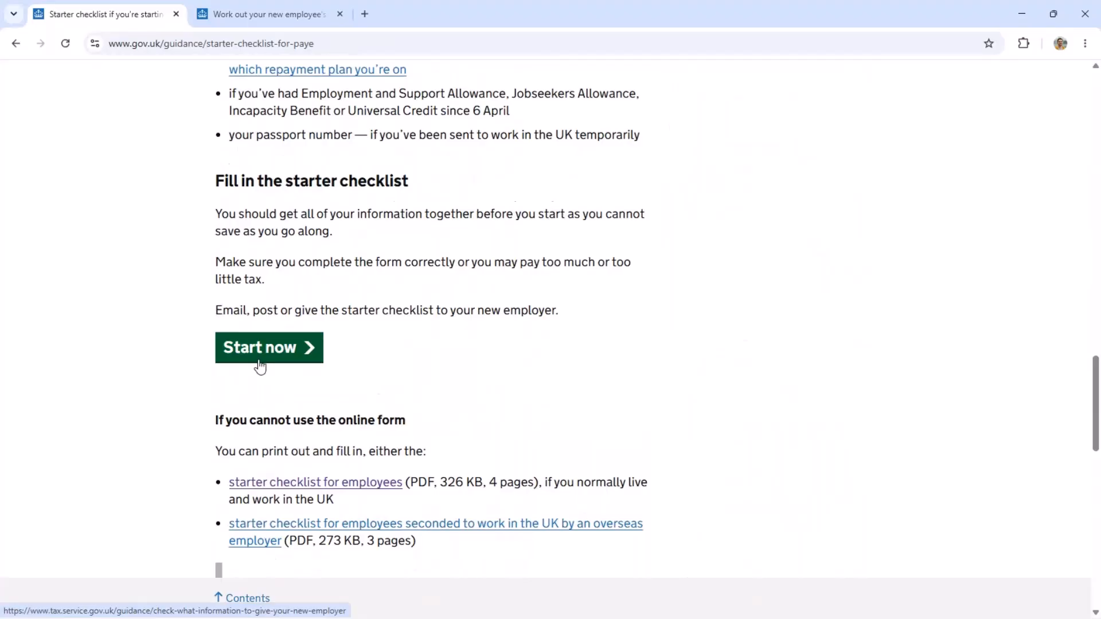
{"action": "scroll", "coordinate": [451, 368], "scroll_direction": "down", "scroll_amount": 1}
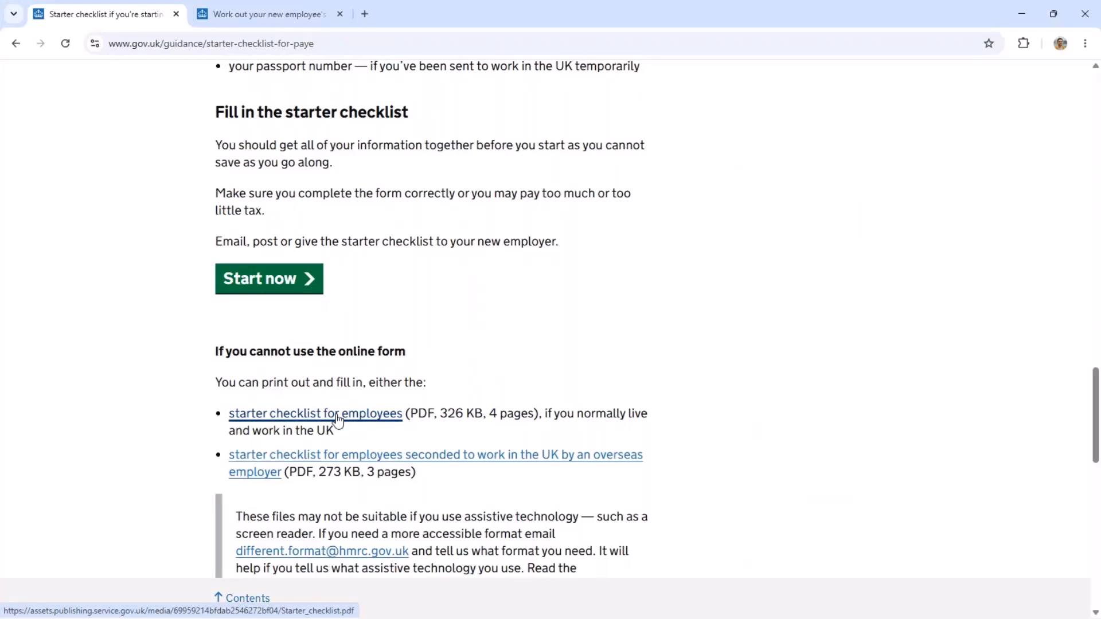
{"action": "left_click", "coordinate": [1026, 12]}
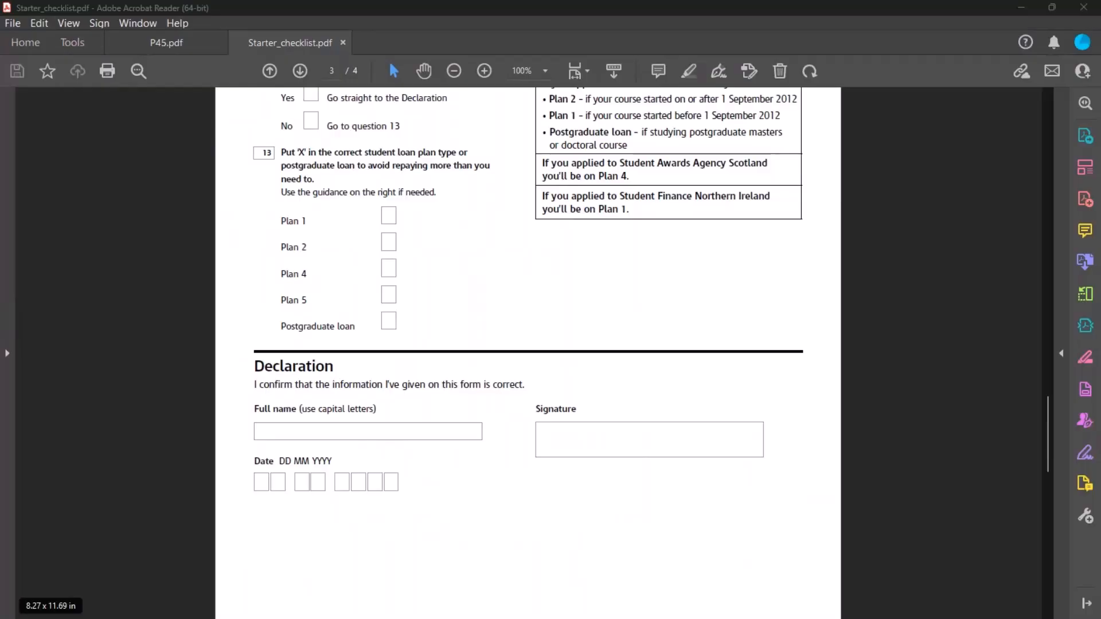
Go back to the Starter forms slide and advance to slide 7, 'Add new starters'
{"action": "key", "text": "alt+Tab"}
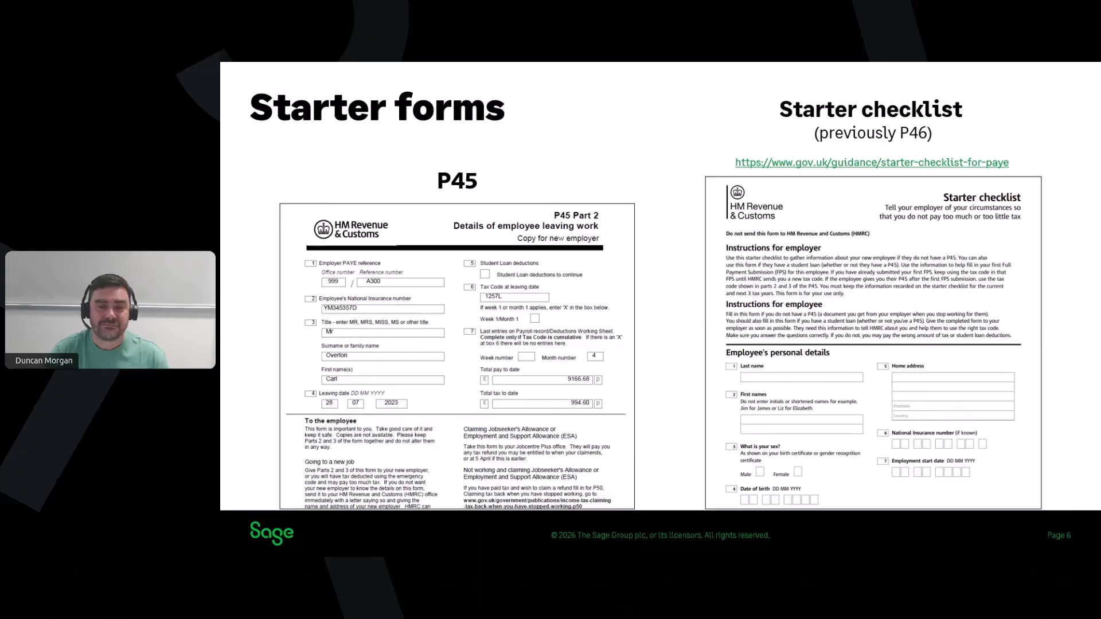
{"action": "key", "text": "Right"}
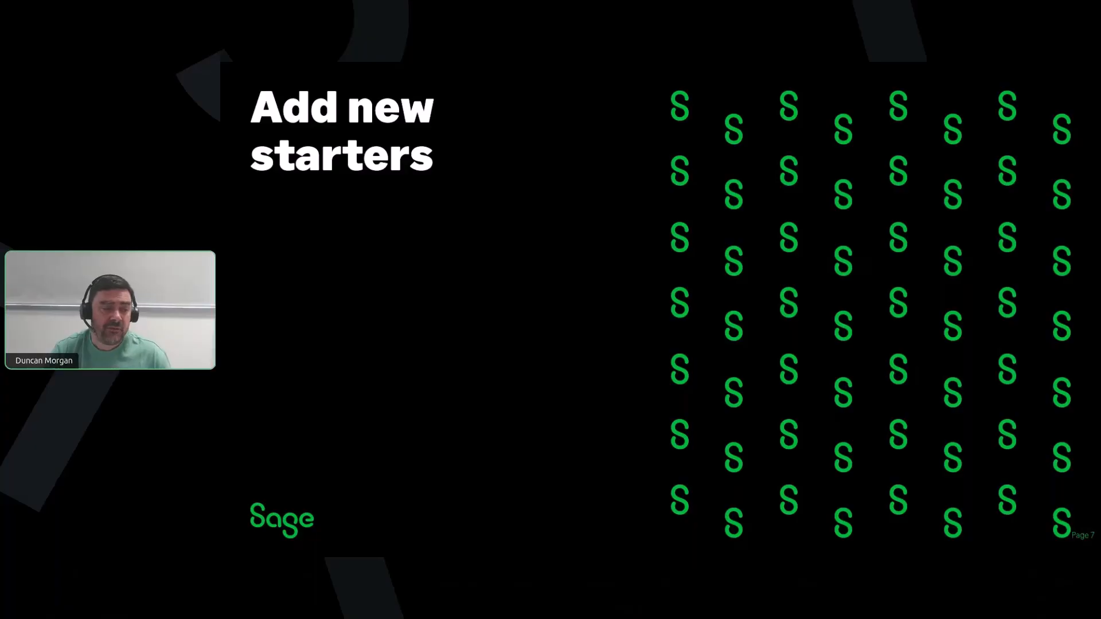
Advance to slide 8, 'Set up employee record'
{"action": "key", "text": "Right"}
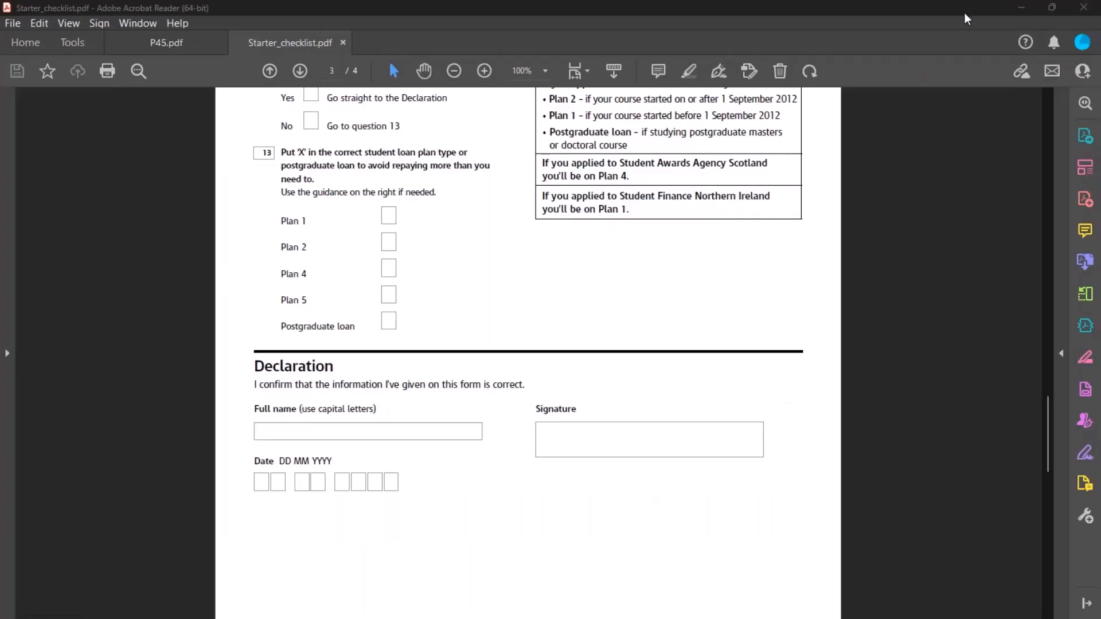
Minimise Acrobat Reader to reveal the Sage 50 Payroll list of 10 employees
{"action": "left_click", "coordinate": [1024, 7]}
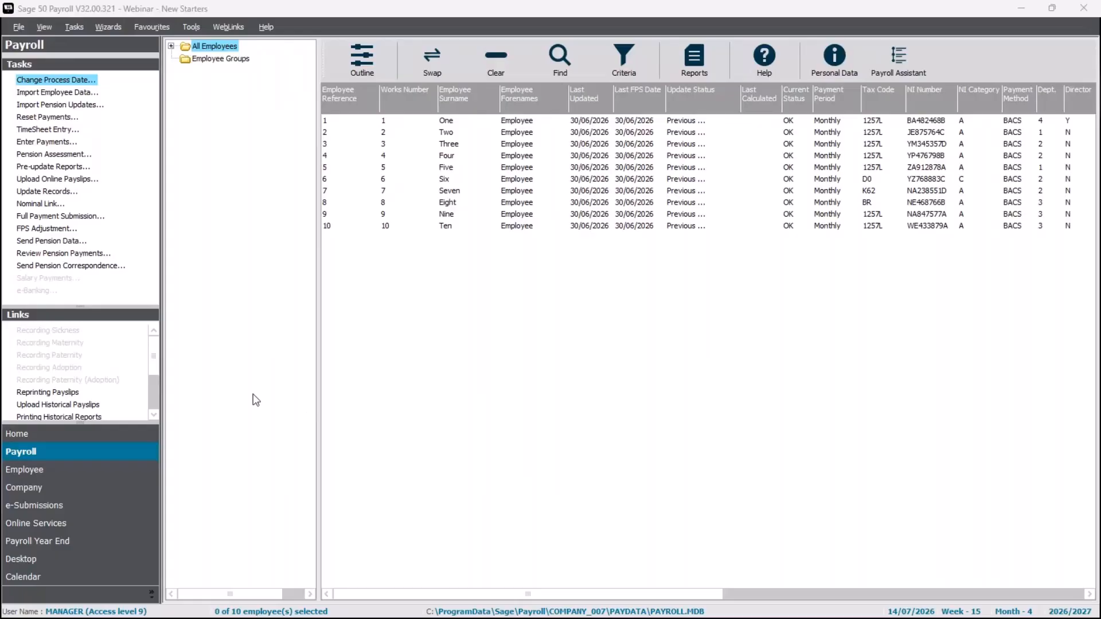
Launch the Employee Wizard from the Employee tasks
{"action": "left_click", "coordinate": [59, 478]}
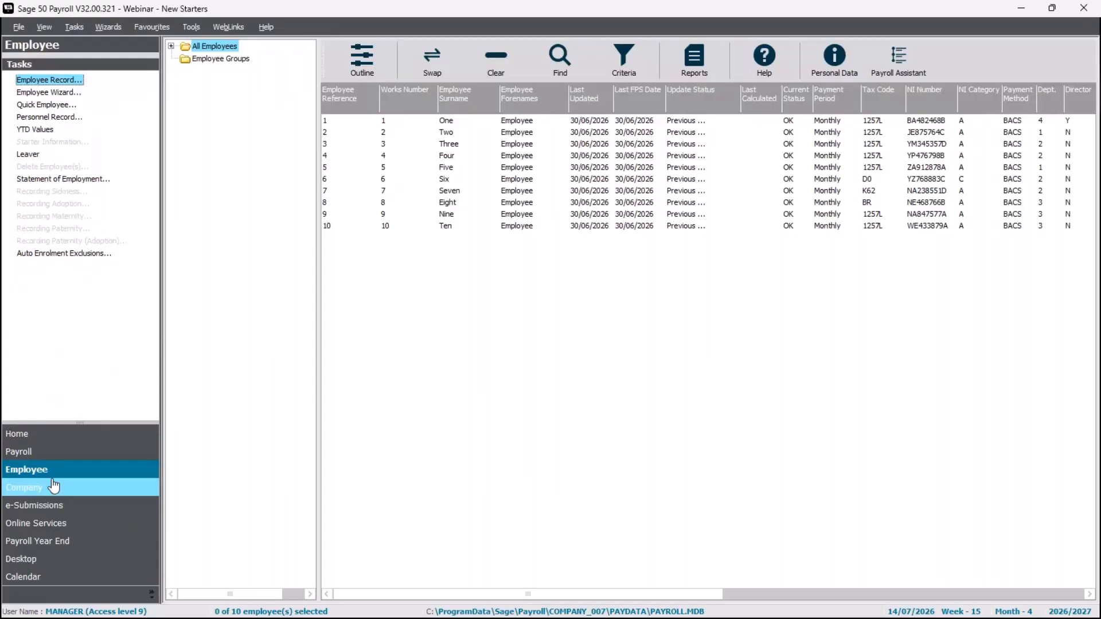
{"action": "left_click", "coordinate": [70, 95]}
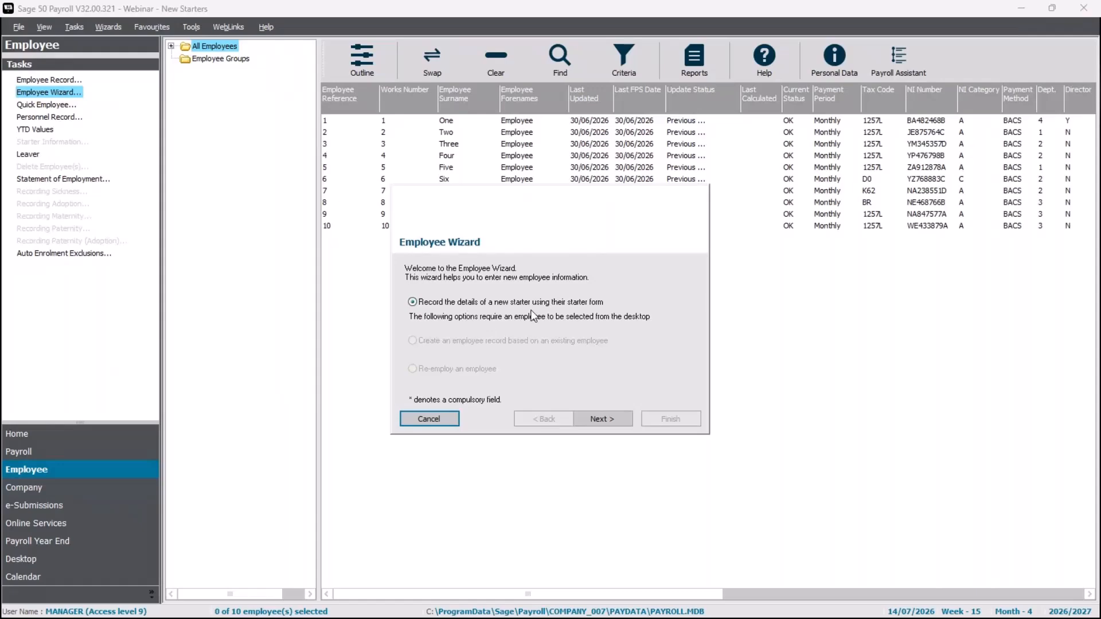
Go to the details page for new employee reference 11, then cancel the wizard
{"action": "left_click", "coordinate": [608, 424]}
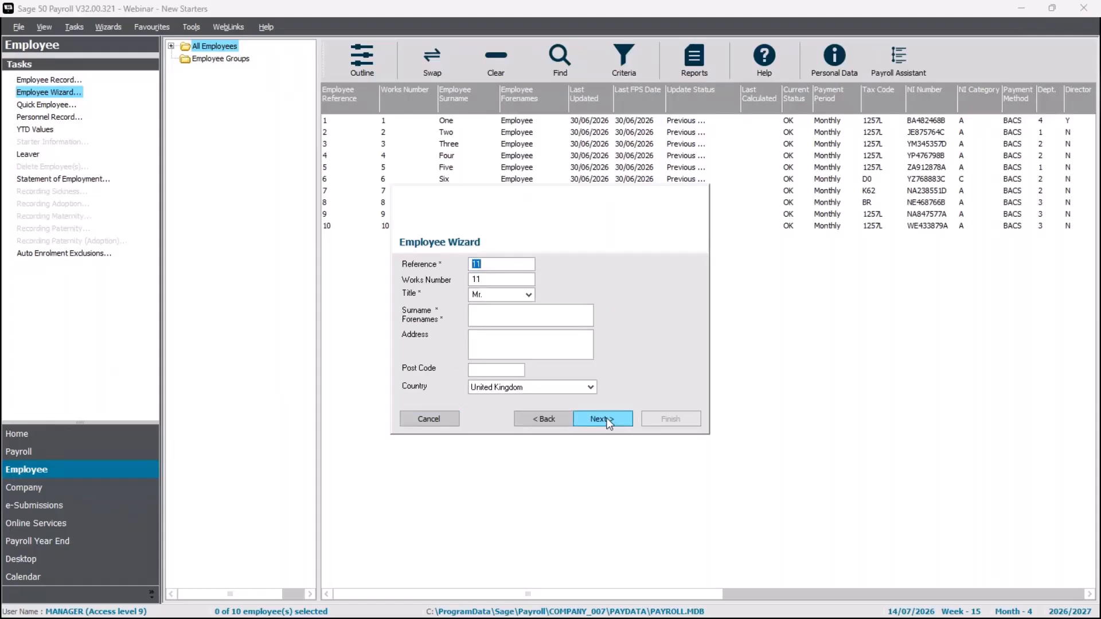
{"action": "left_click", "coordinate": [505, 314]}
{"action": "left_click", "coordinate": [456, 415]}
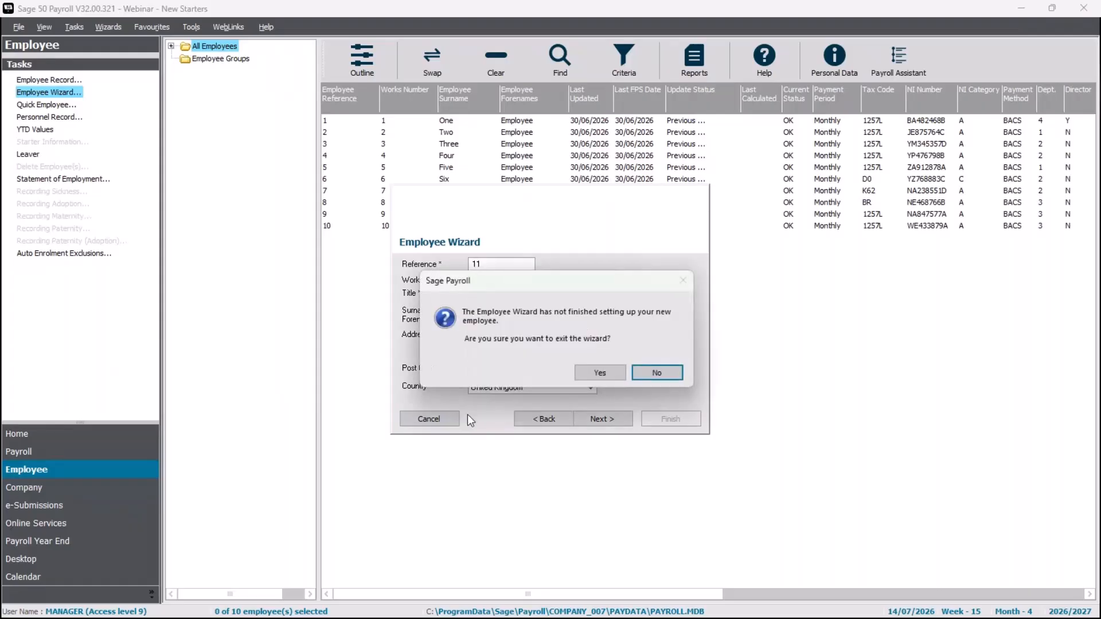
Leave the unfinished Employee Wizard and start a Quick Employee form for reference 11
{"action": "left_click", "coordinate": [587, 371]}
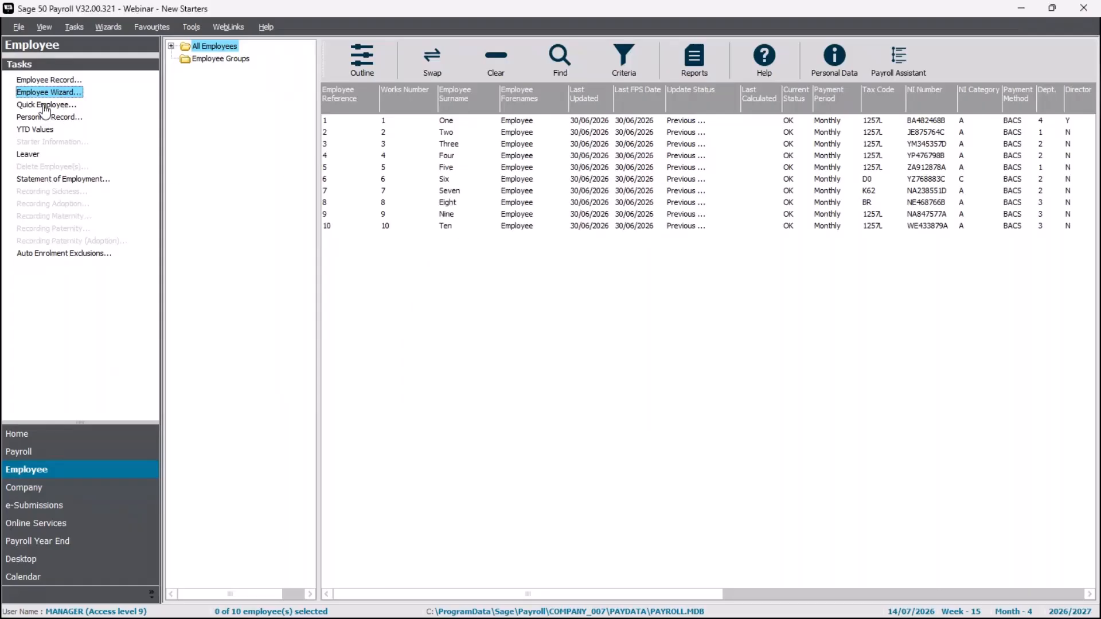
{"action": "left_click", "coordinate": [45, 108]}
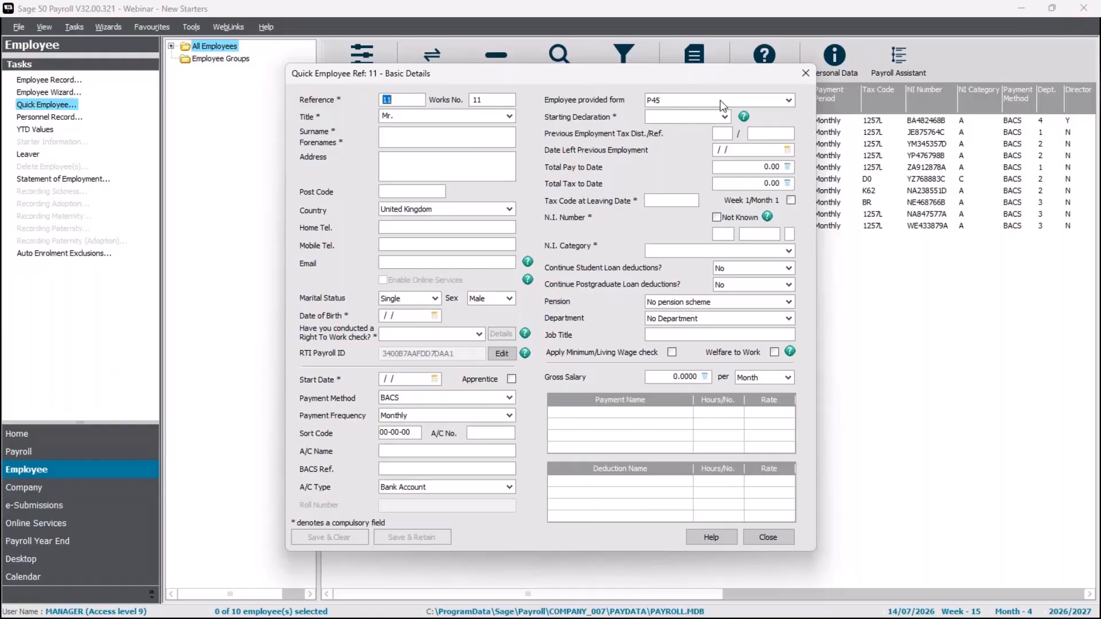
Look over the employee-provided form options, leave P45, and close the form unsaved
{"action": "left_click", "coordinate": [789, 101]}
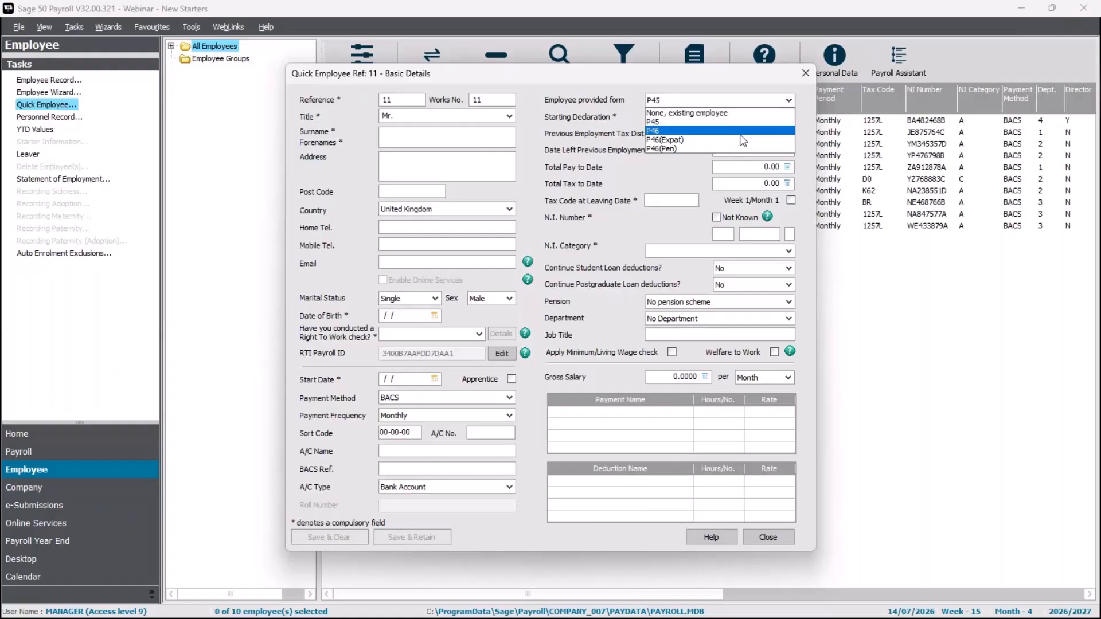
{"action": "left_click", "coordinate": [546, 119]}
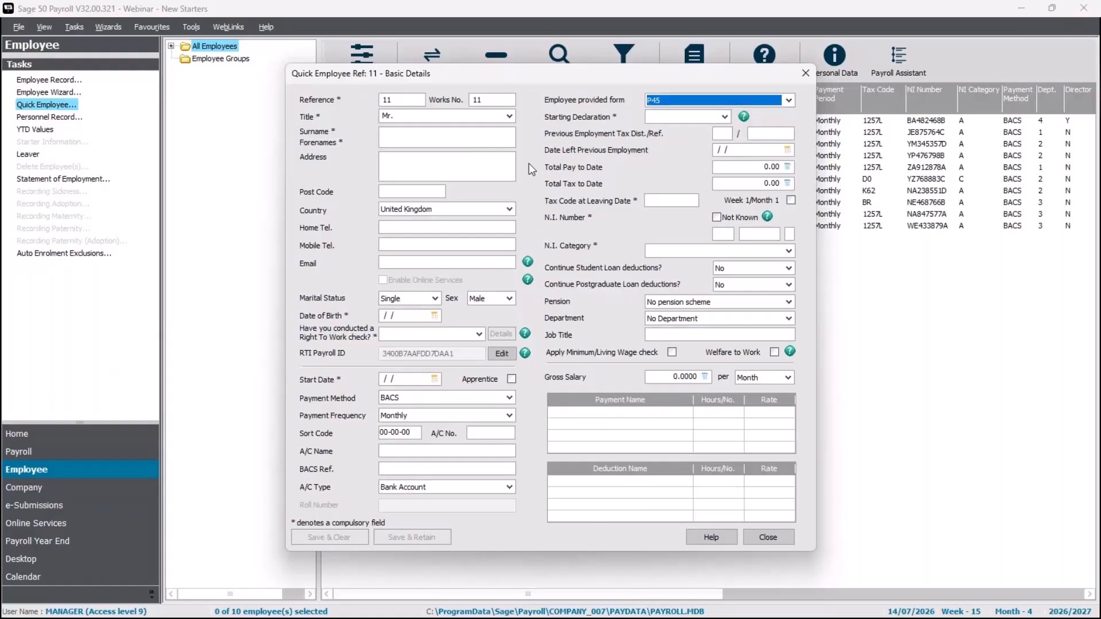
{"action": "left_click", "coordinate": [767, 538]}
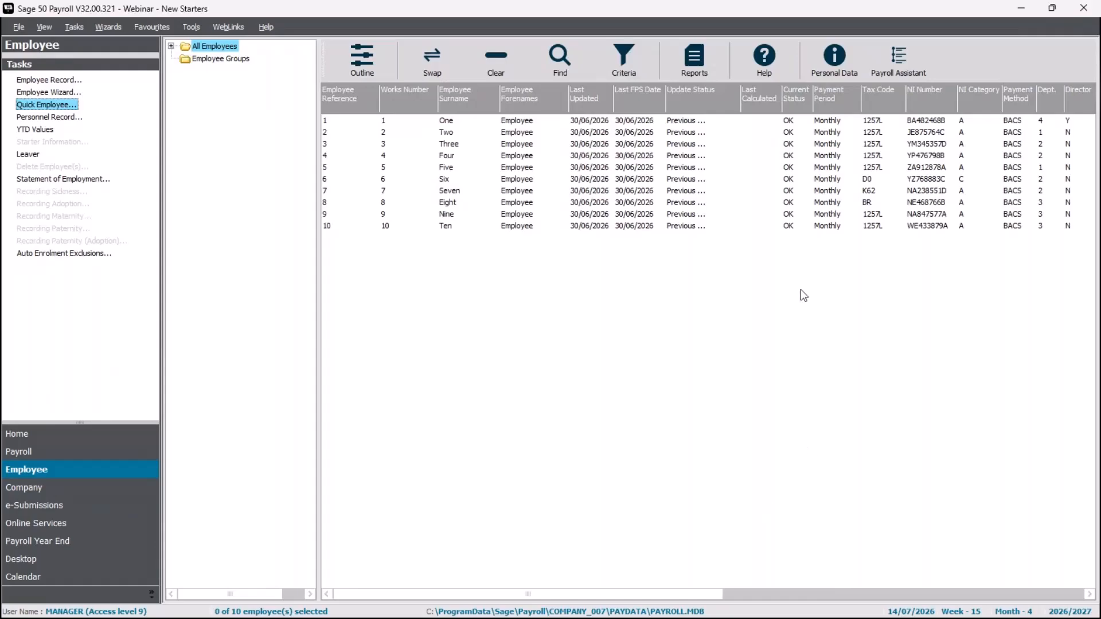
{"action": "left_click", "coordinate": [464, 146]}
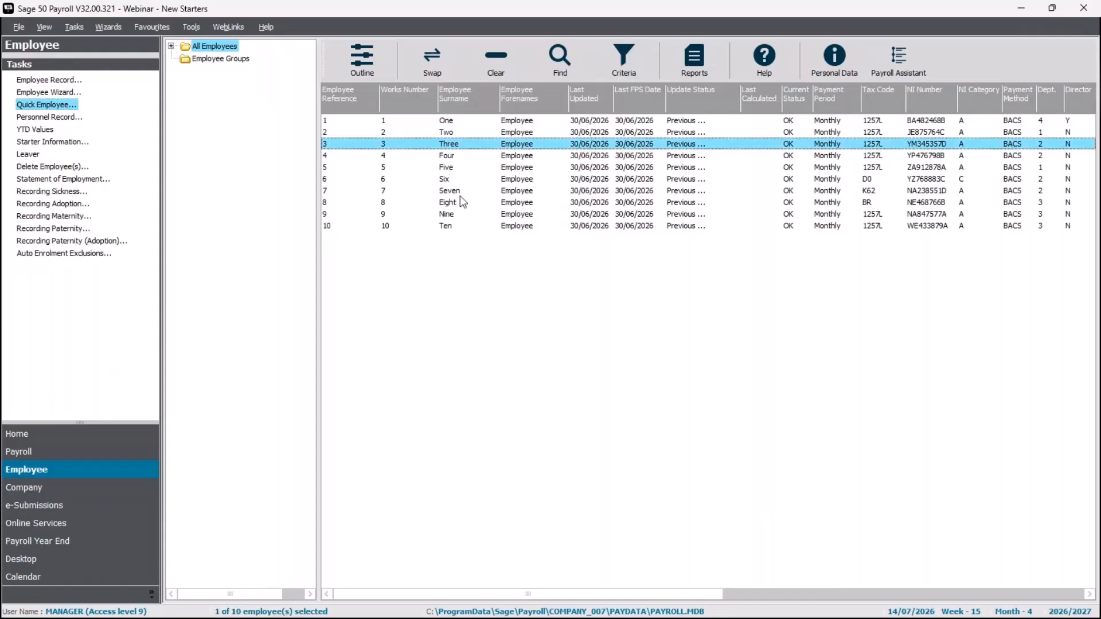
{"action": "left_click", "coordinate": [46, 95]}
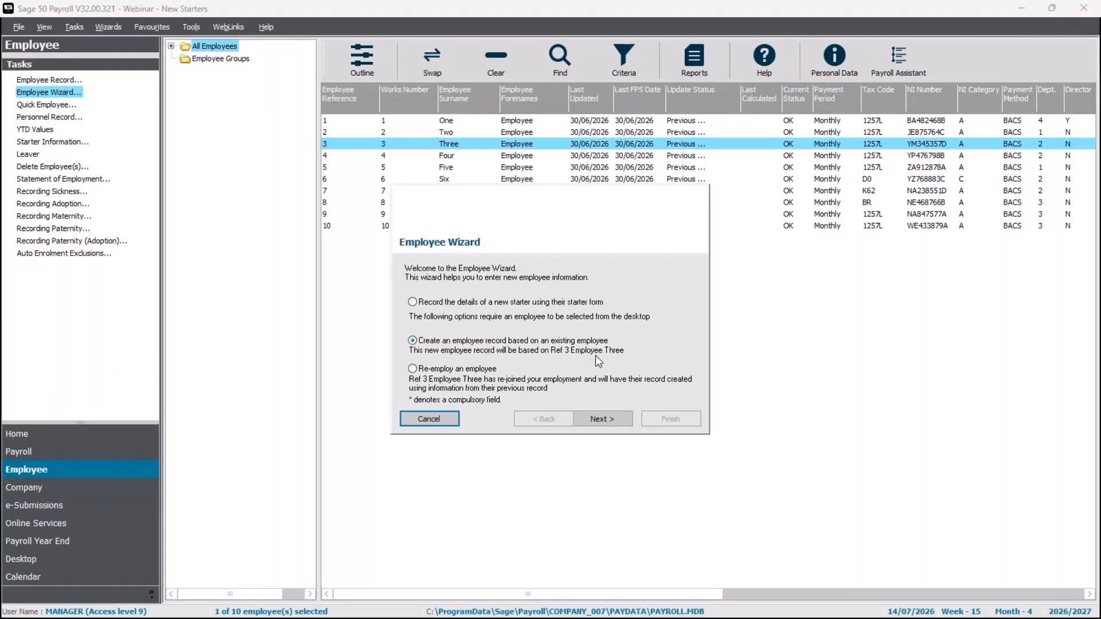
{"action": "left_click", "coordinate": [452, 374]}
{"action": "left_click", "coordinate": [474, 343]}
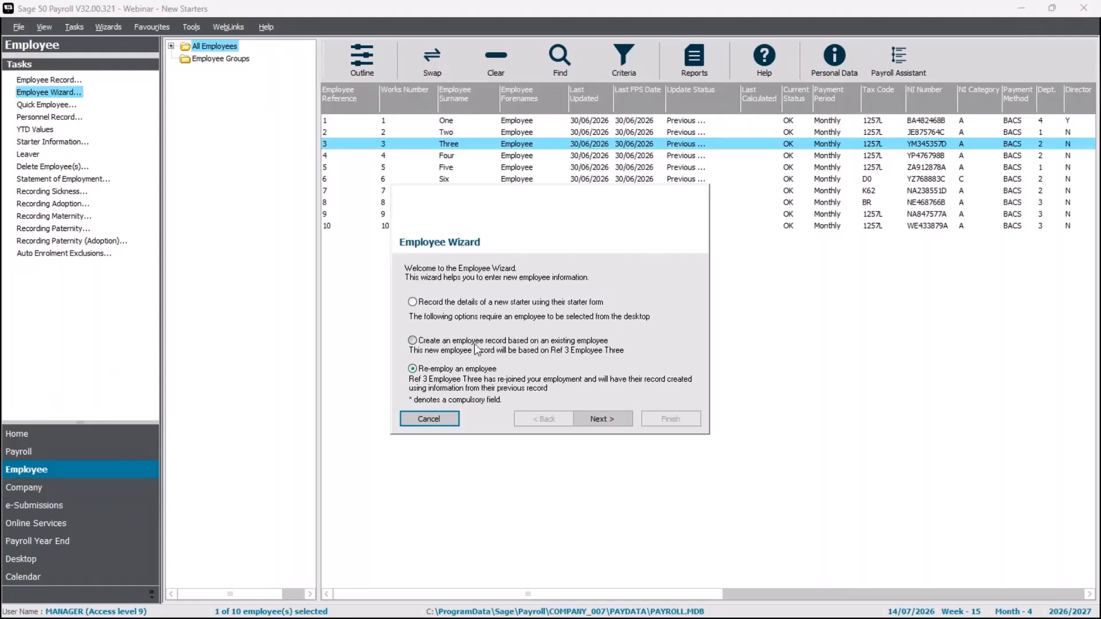
{"action": "left_click", "coordinate": [439, 424]}
{"action": "left_click", "coordinate": [597, 373]}
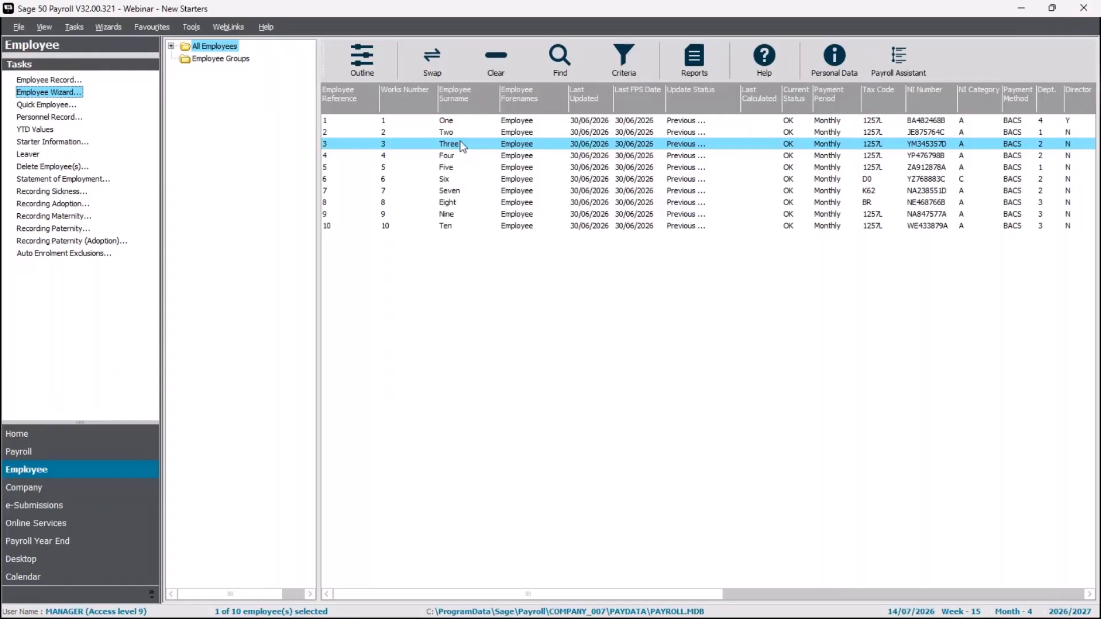
Start Quick Employee 11 copied from employee Three's record, with department 2 - Service
{"action": "left_click", "coordinate": [36, 107]}
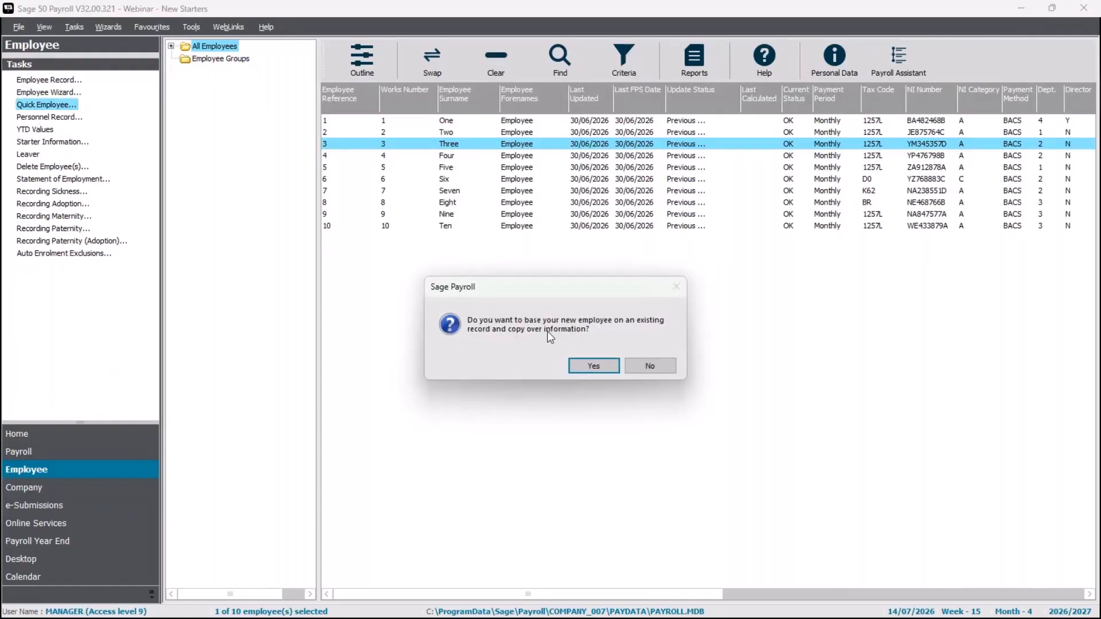
{"action": "left_click", "coordinate": [595, 366]}
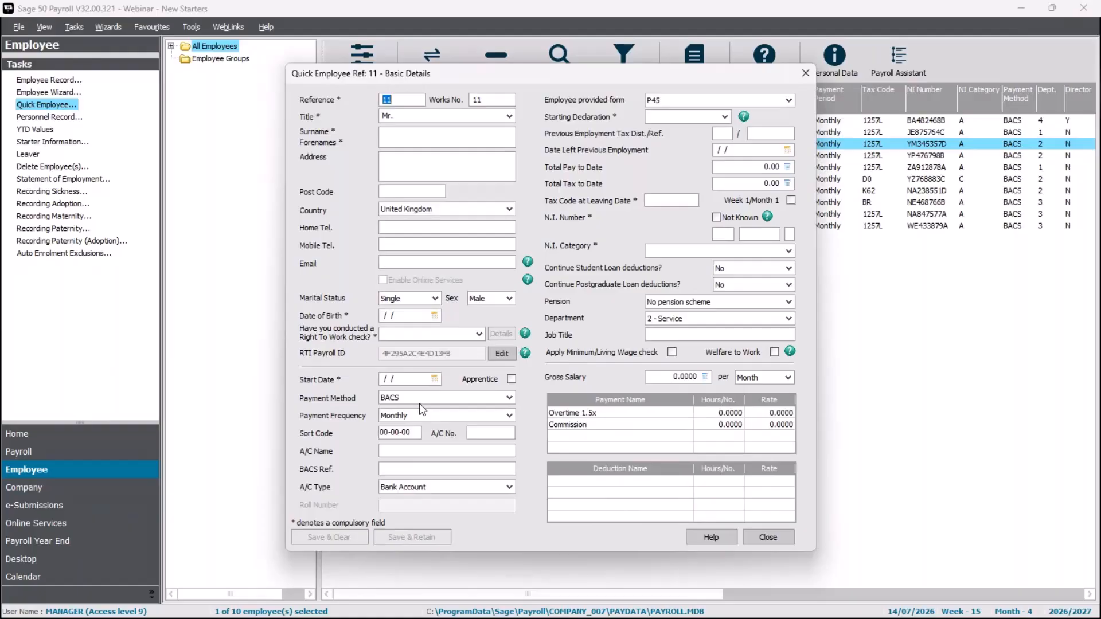
Enter the new starter's surname, forenames, home address, post code and e-mail address
{"action": "left_click", "coordinate": [405, 138]}
{"action": "type", "text": "Eleven"}
{"action": "key", "text": "Tab"}
{"action": "type", "text": "Employee1 The StreeNewcastle"}
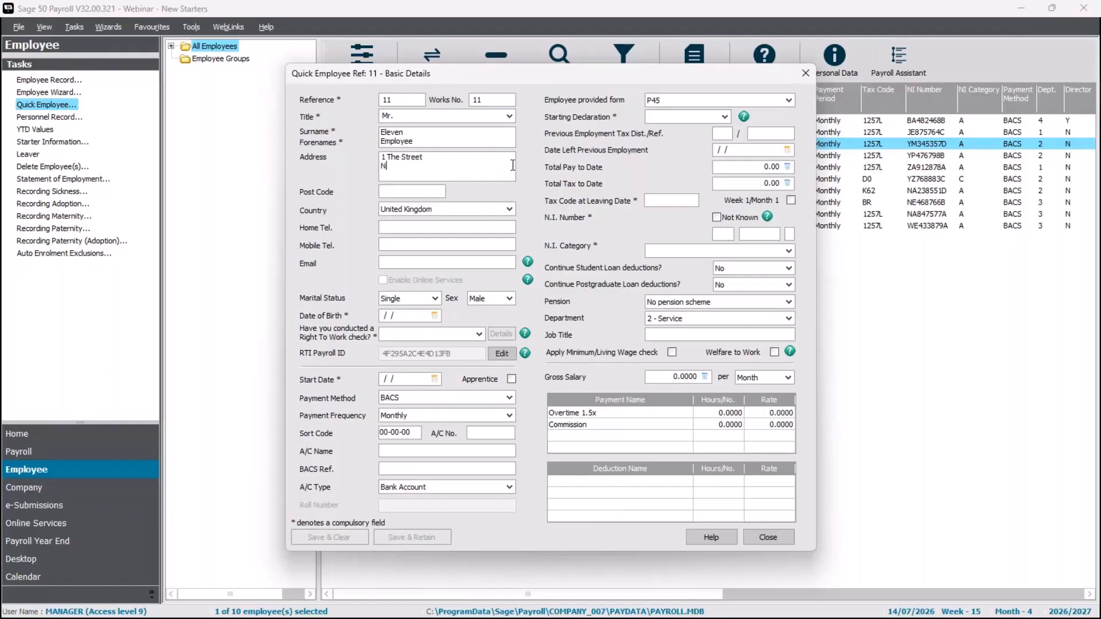
{"action": "key", "text": "Tab"}
{"action": "type", "text": "AA1 1AA"}
{"action": "key", "text": "Tab"}
{"action": "key", "text": "Tab"}
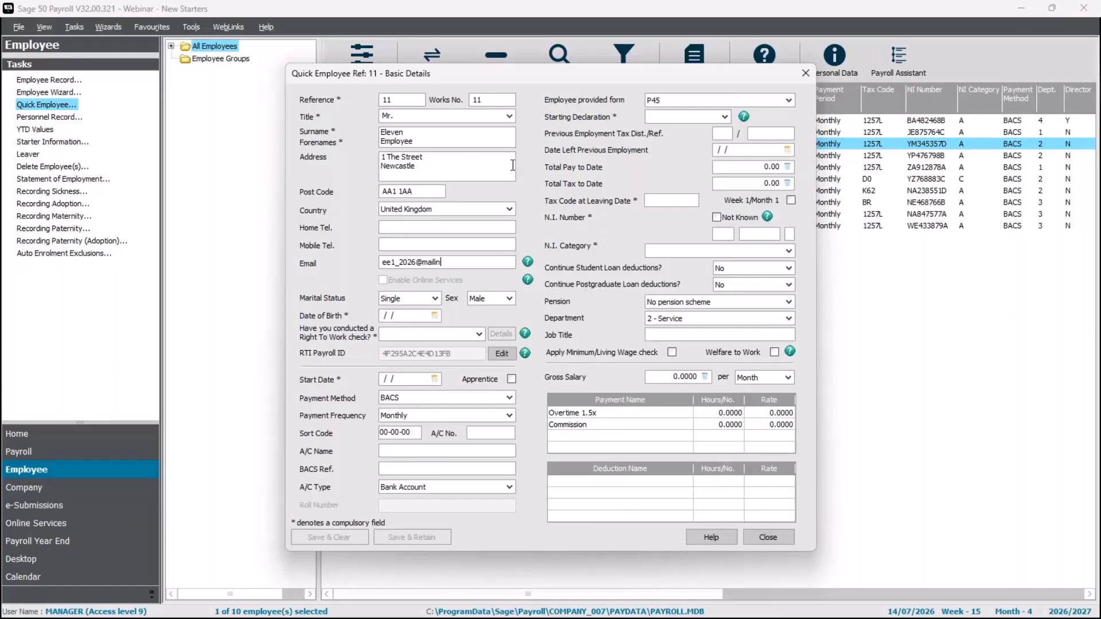
{"action": "key", "text": "Tab"}
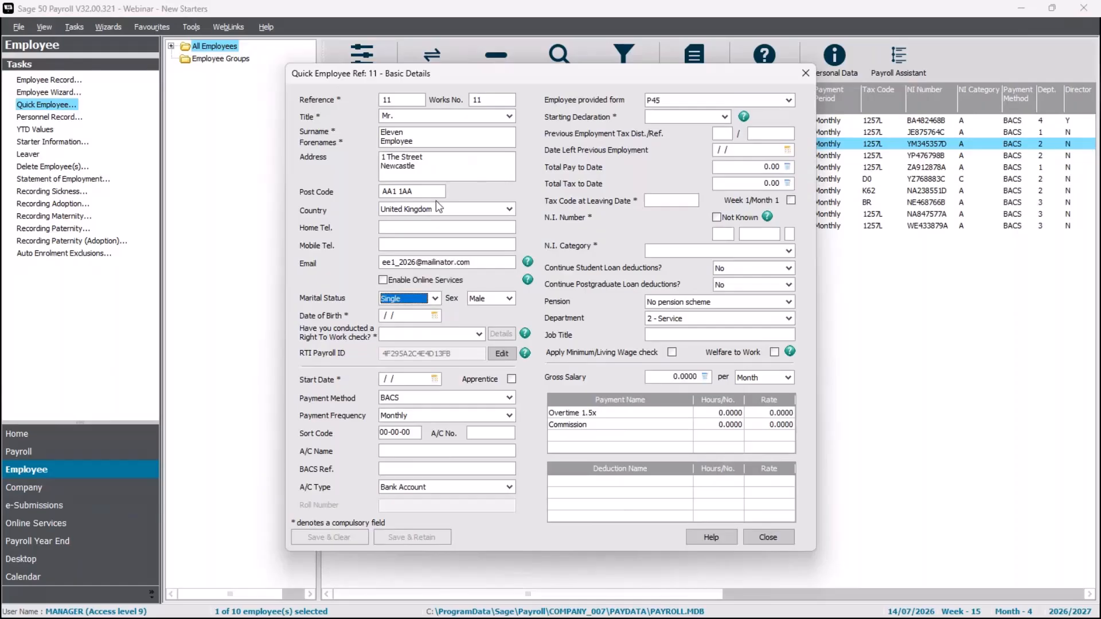
Set the date of birth to 09/03/1990, leaving online services switched off
{"action": "left_click", "coordinate": [383, 280]}
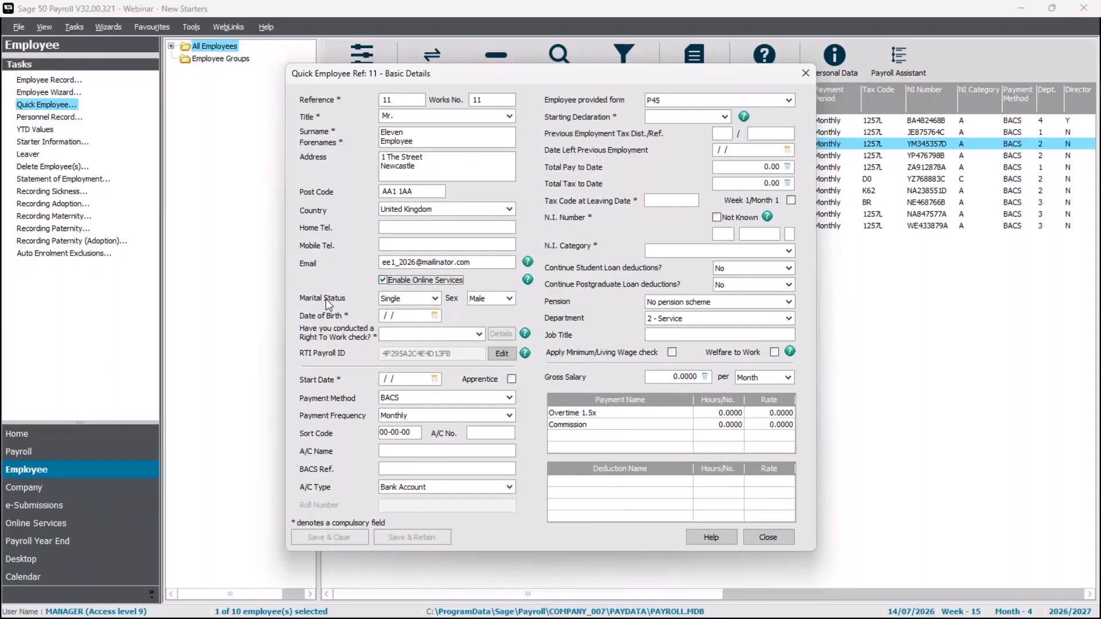
{"action": "left_click", "coordinate": [382, 280]}
{"action": "left_click", "coordinate": [402, 317]}
{"action": "type", "text": "090390"}
{"action": "key", "text": "Tab"}
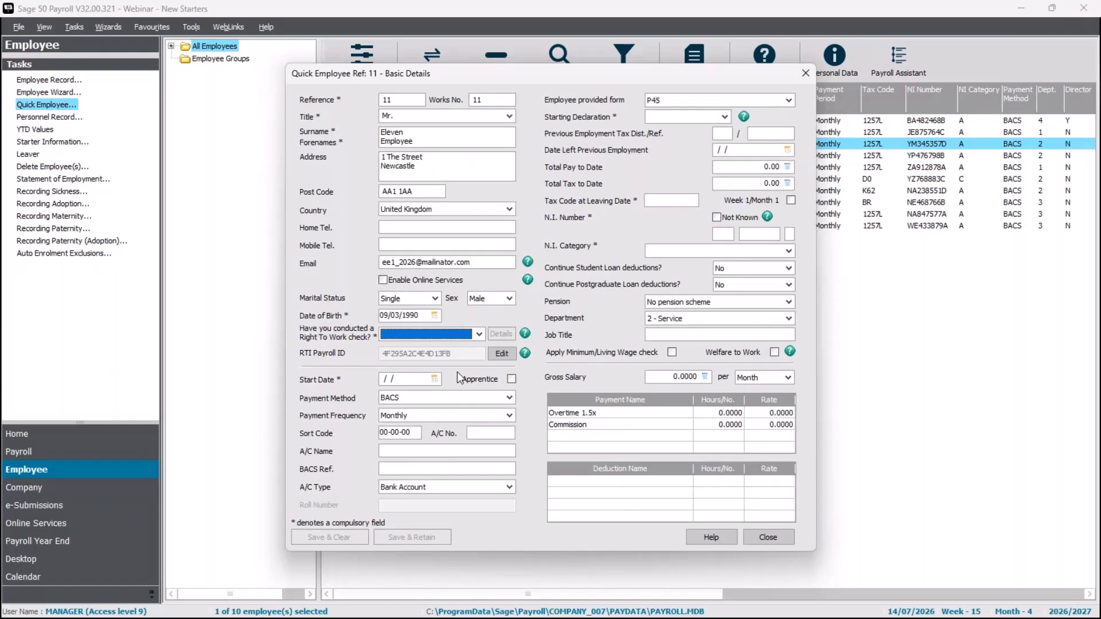
{"action": "left_click", "coordinate": [479, 334]}
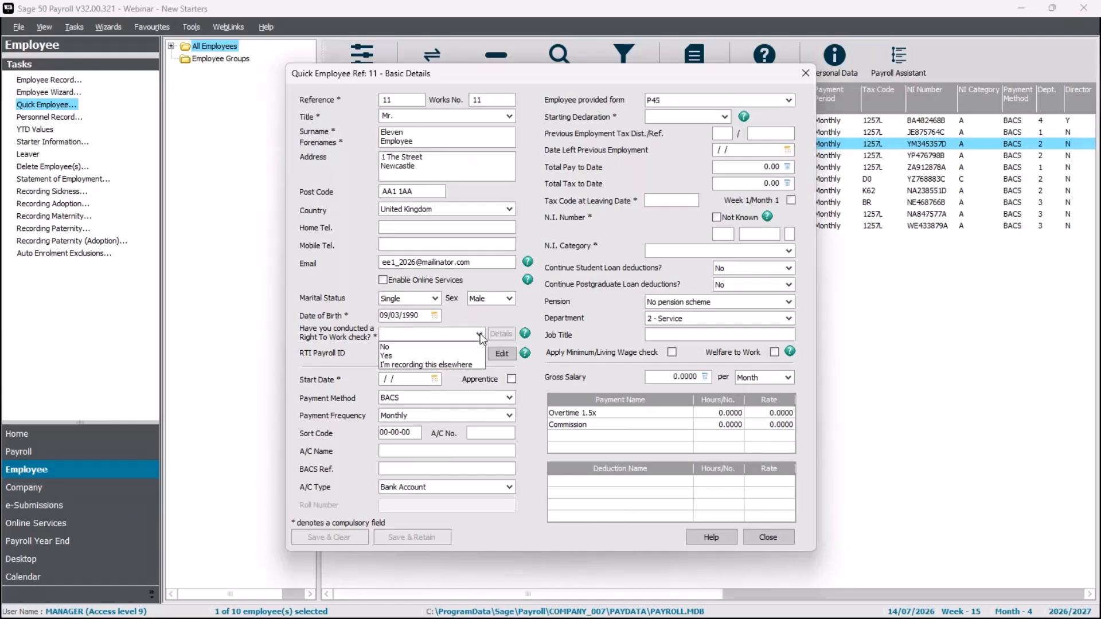
Record a Yes right-to-work check: UK Passport expiring 30/06/2028, with the passport number
{"action": "left_click", "coordinate": [426, 356]}
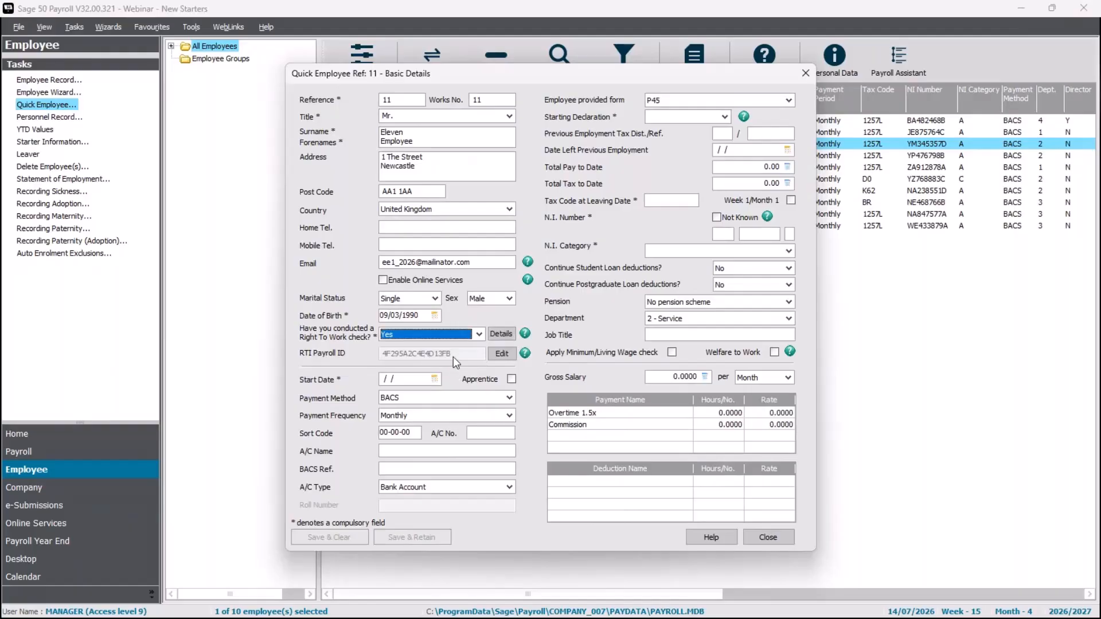
{"action": "left_click", "coordinate": [512, 336]}
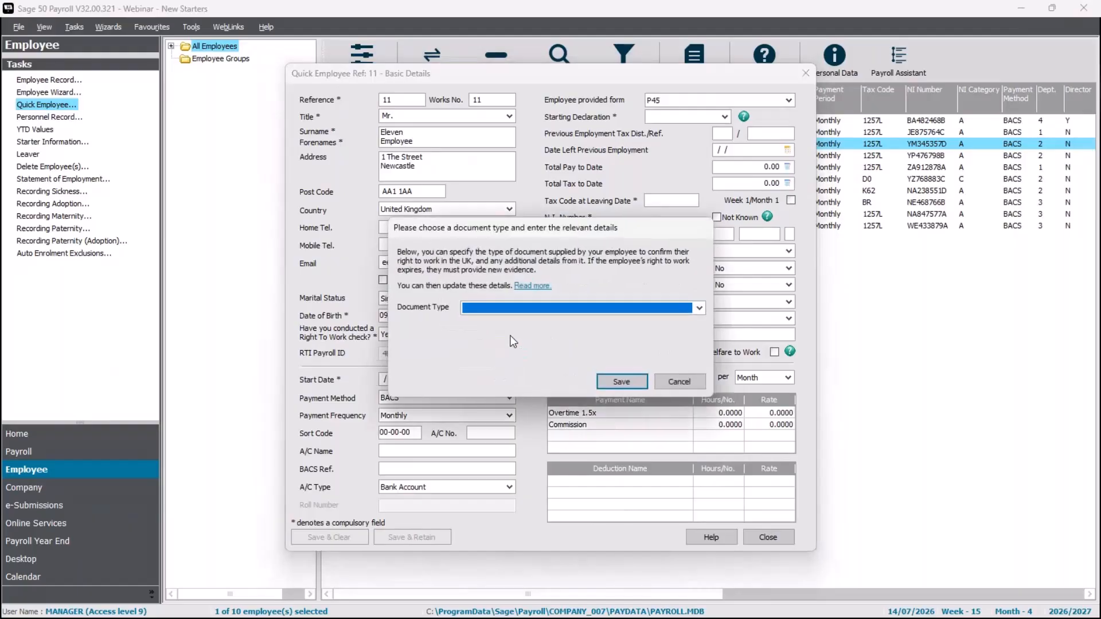
{"action": "left_click", "coordinate": [522, 308]}
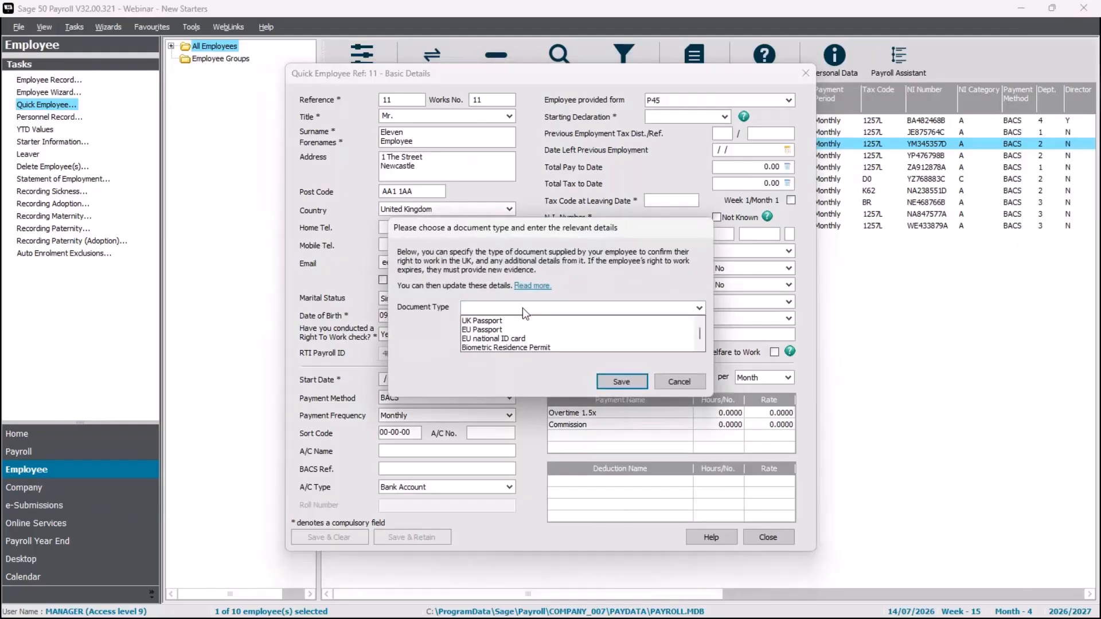
{"action": "left_click", "coordinate": [522, 320]}
{"action": "left_click", "coordinate": [521, 326]}
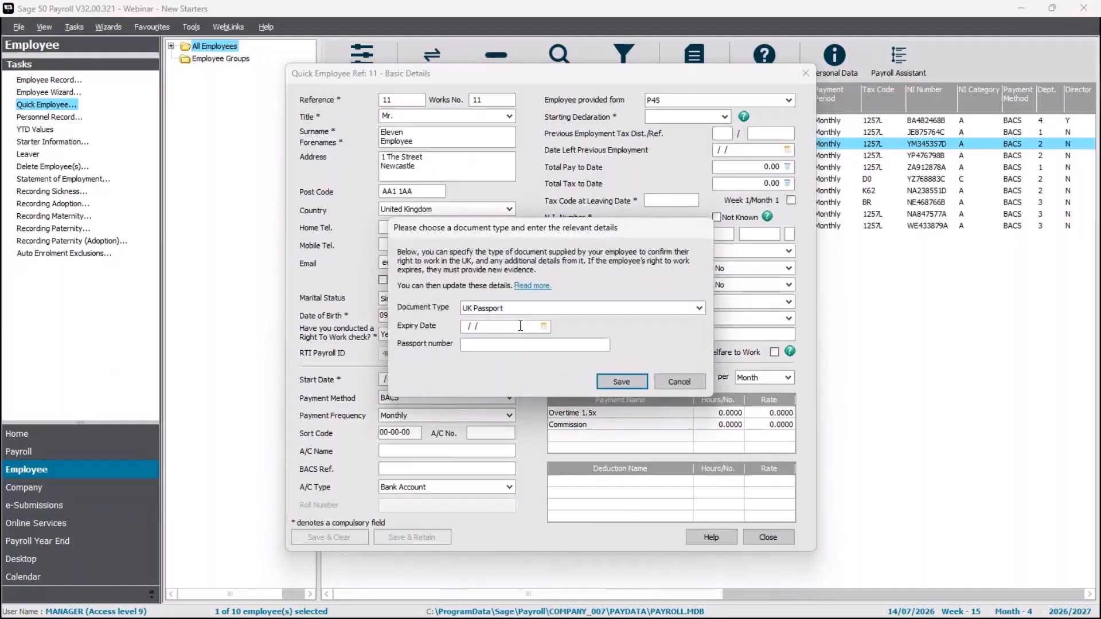
{"action": "type", "text": "30/06/"}
{"action": "type", "text": "2028"}
{"action": "key", "text": "Tab"}
{"action": "type", "text": "999999999"}
{"action": "left_click", "coordinate": [628, 380]}
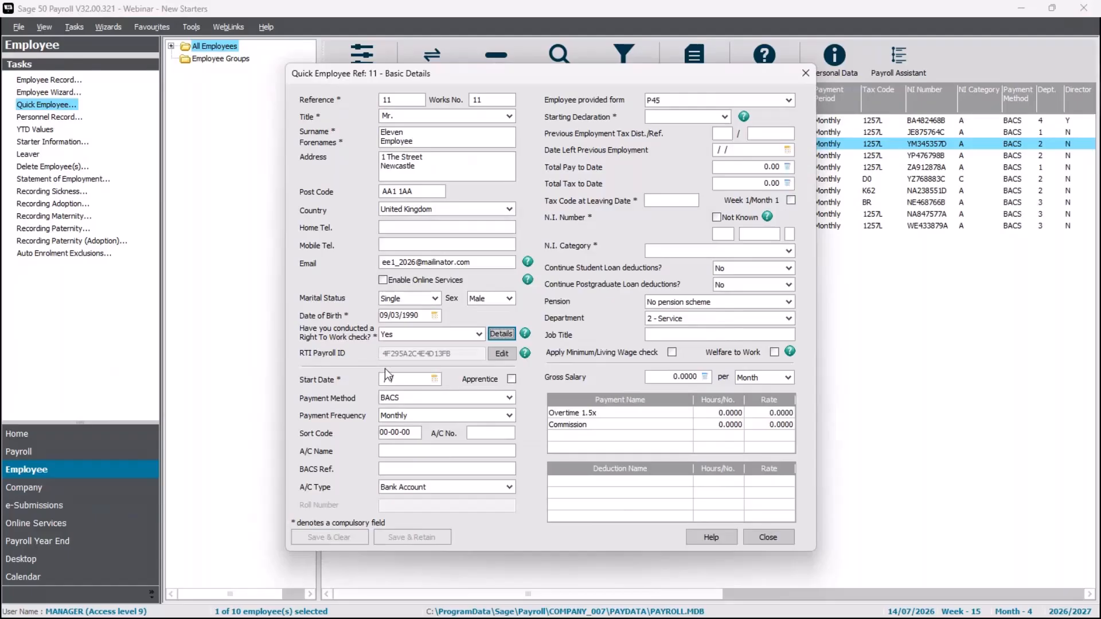
{"action": "left_click", "coordinate": [395, 379]}
Pick 13 July 2026 in the calendar as the start date
{"action": "left_click", "coordinate": [434, 380]}
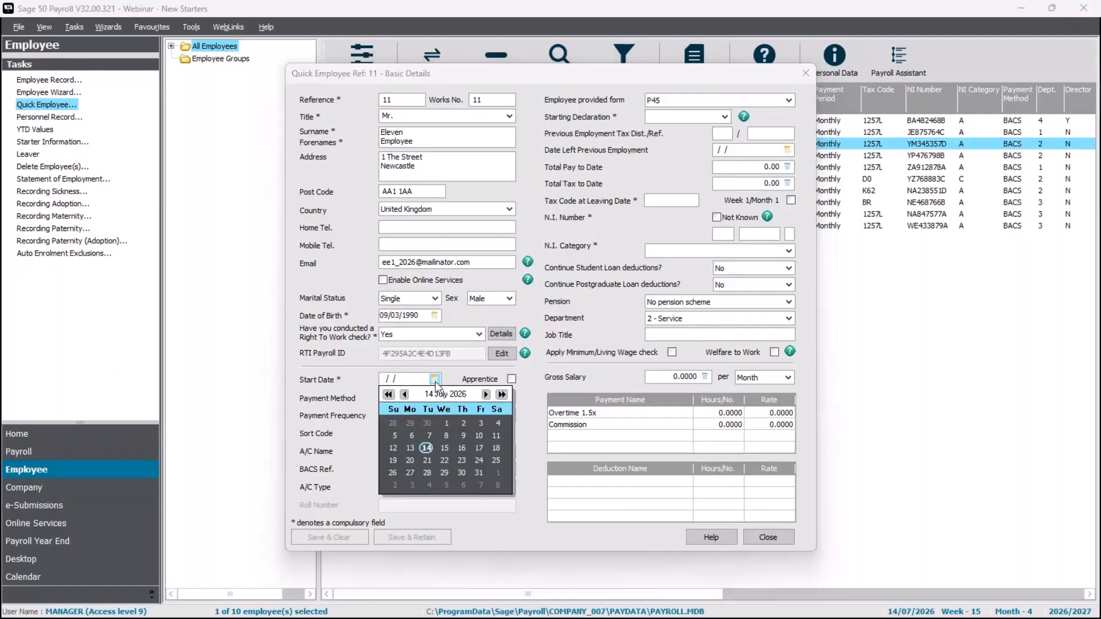
{"action": "left_click", "coordinate": [409, 448]}
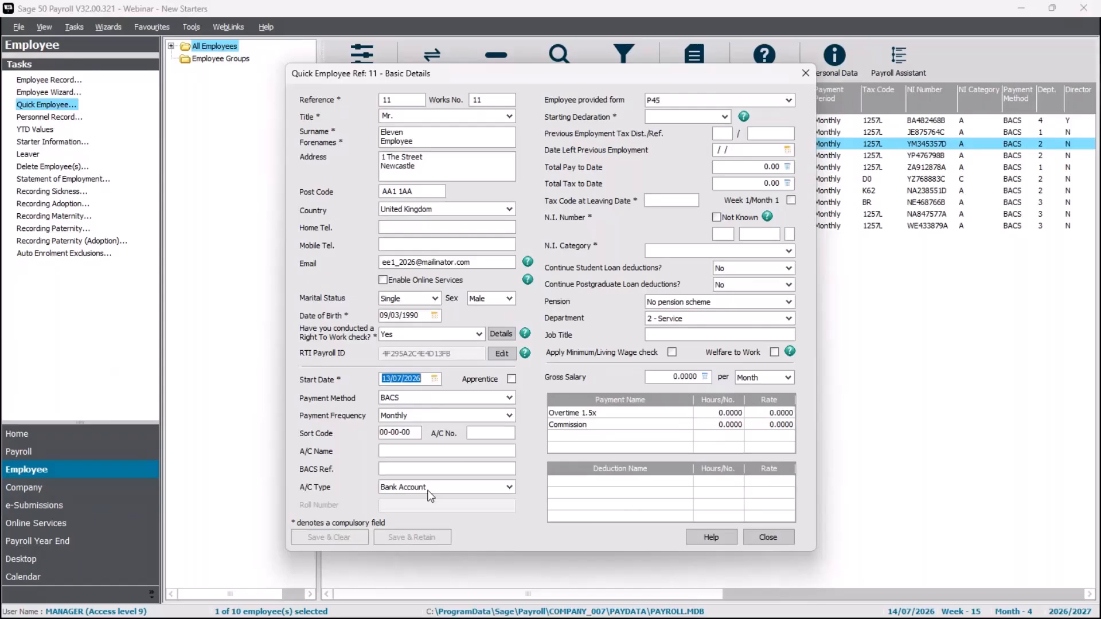
Review the P45 previous-employment fields, then switch the provided form to P46
{"action": "left_click", "coordinate": [789, 101]}
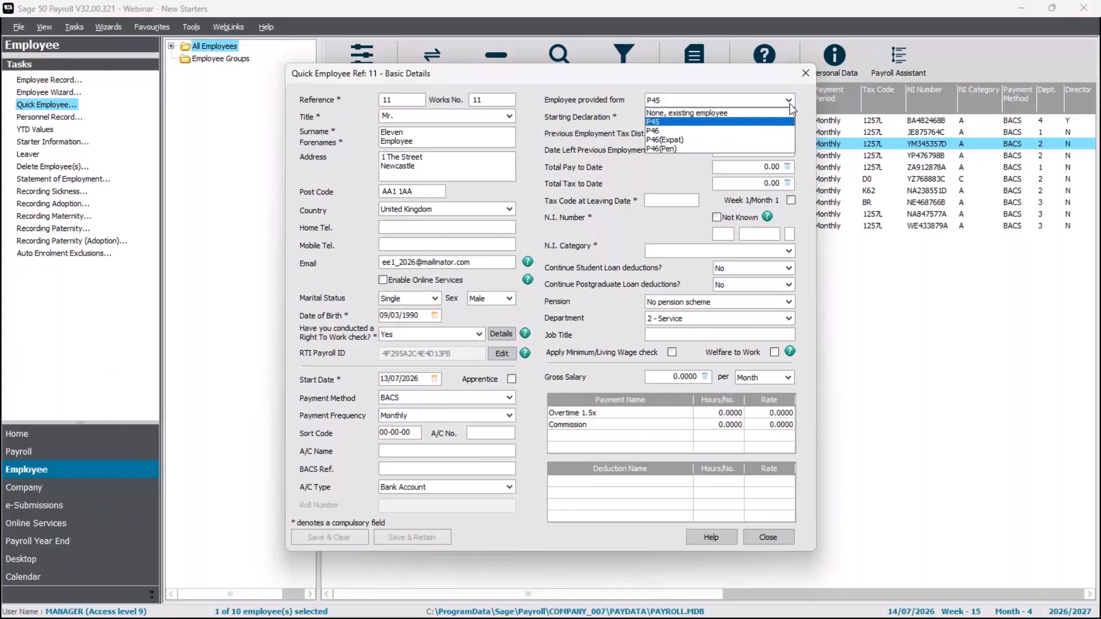
{"action": "left_click", "coordinate": [790, 103]}
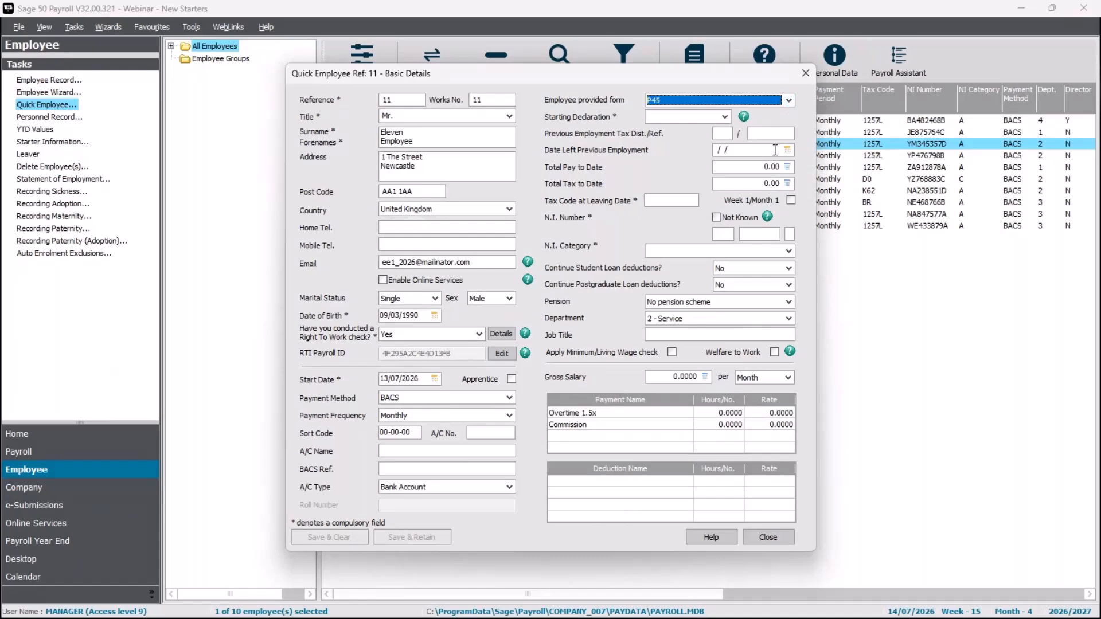
{"action": "left_click", "coordinate": [720, 133]}
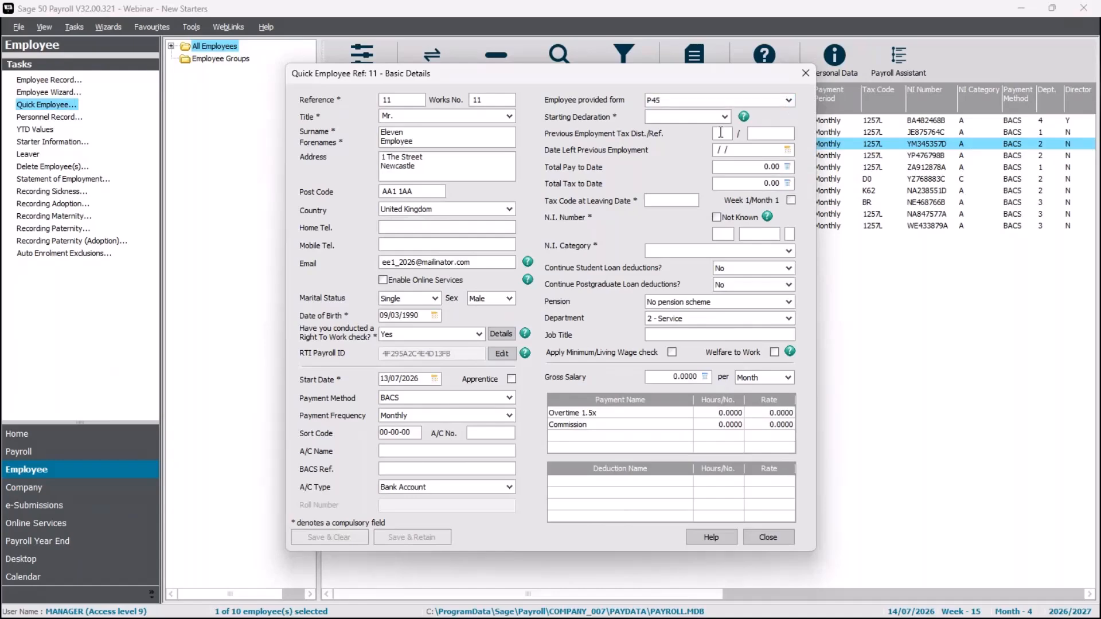
{"action": "left_click", "coordinate": [744, 151]}
{"action": "left_click", "coordinate": [722, 167]}
{"action": "left_click", "coordinate": [717, 184]}
{"action": "left_click", "coordinate": [660, 200]}
{"action": "left_click", "coordinate": [718, 101]}
{"action": "left_click", "coordinate": [686, 131]}
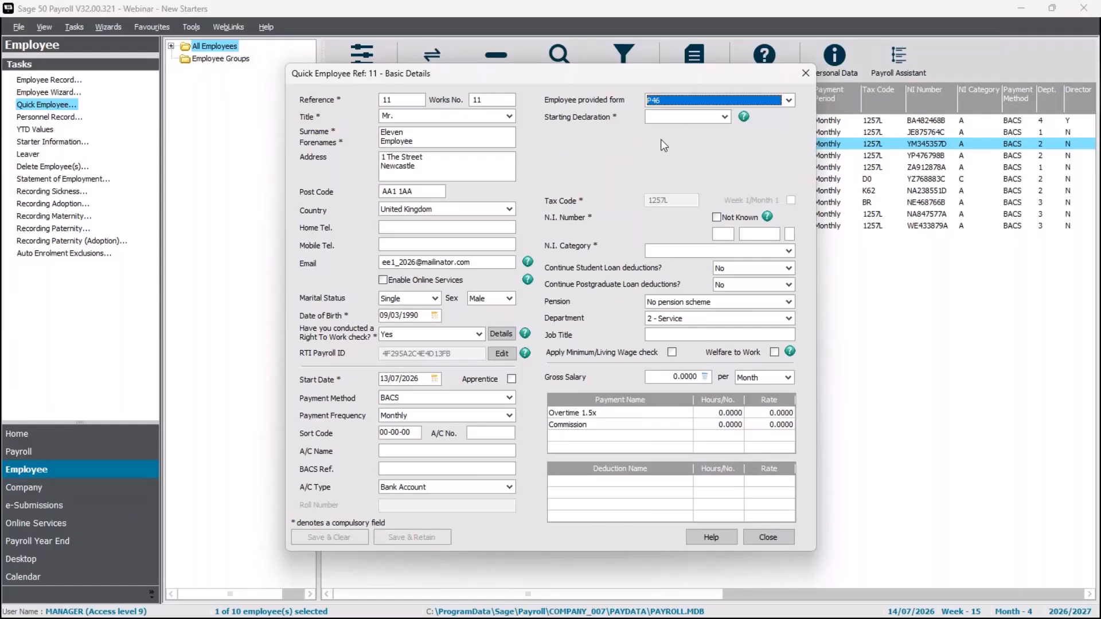
Choose Statement B, enter the employee's N.I. number, and select category A - Standard Rate Contributions
{"action": "left_click", "coordinate": [722, 121]}
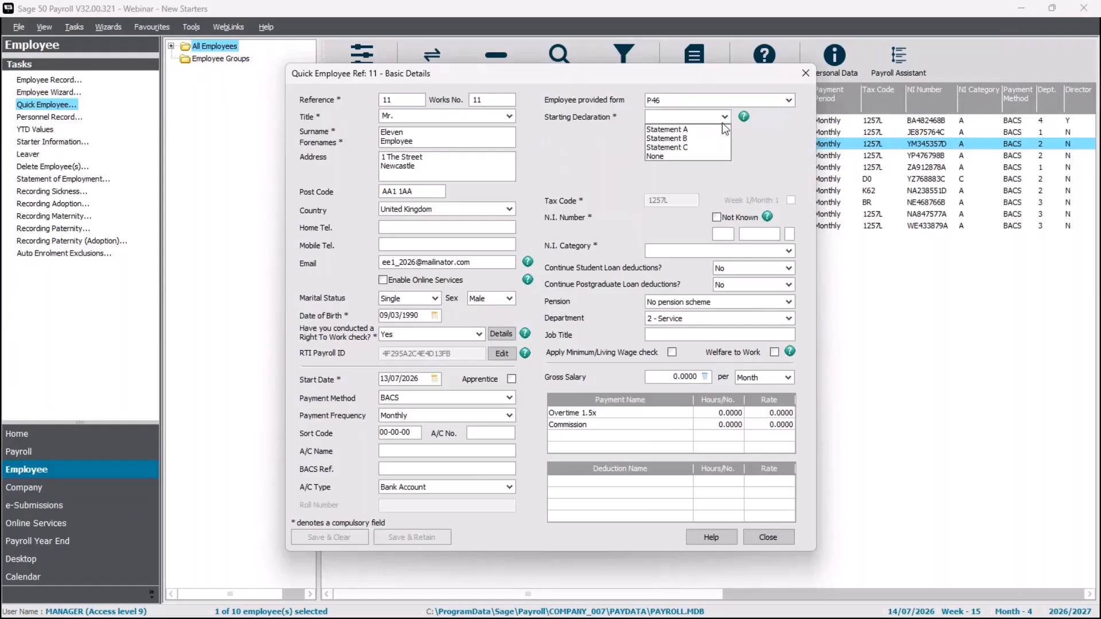
{"action": "left_click", "coordinate": [700, 141]}
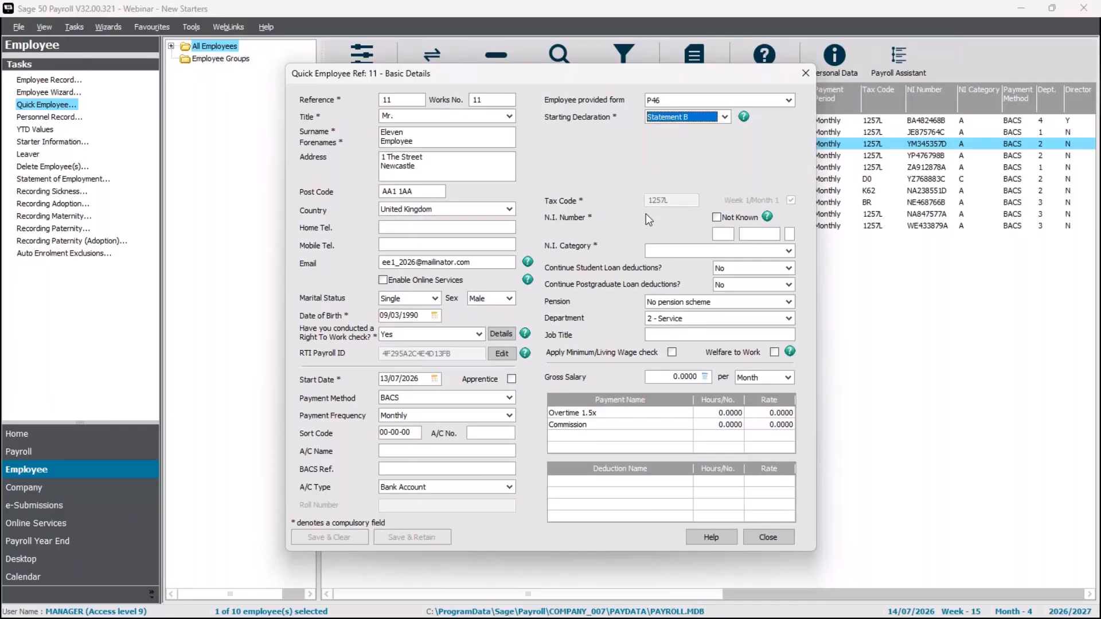
{"action": "left_click", "coordinate": [721, 234]}
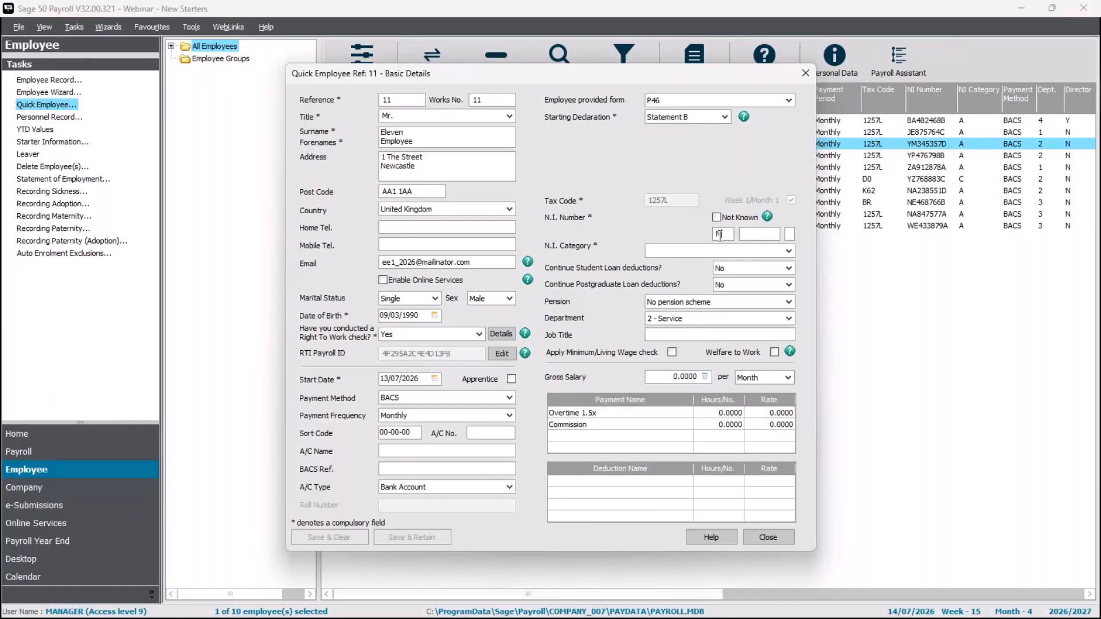
{"action": "key", "text": "Tab"}
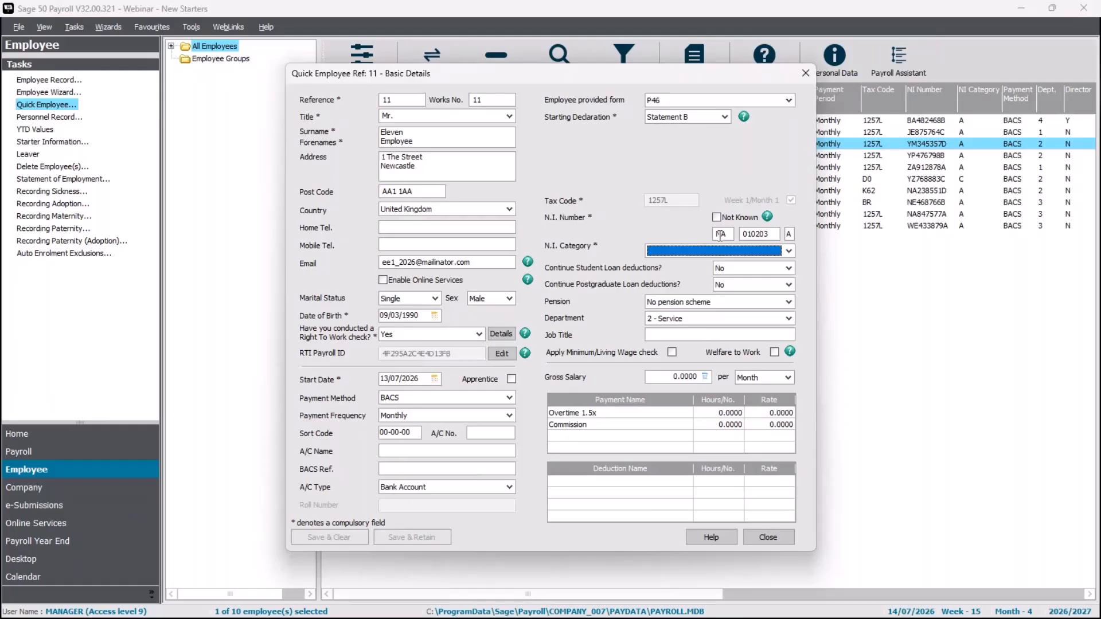
{"action": "left_click", "coordinate": [789, 252]}
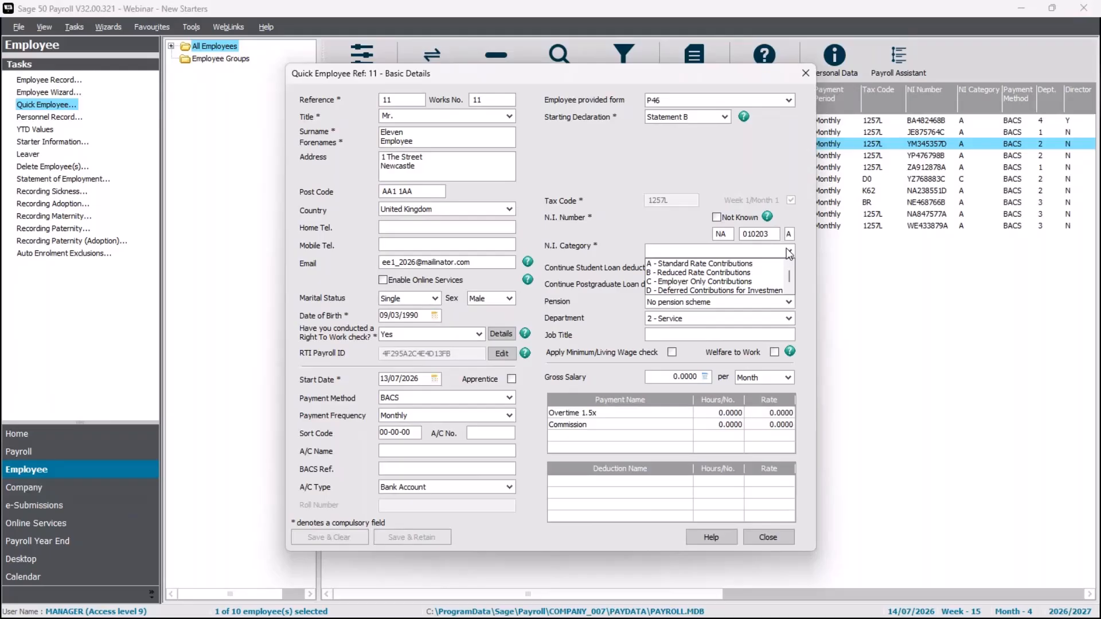
{"action": "left_click", "coordinate": [739, 266]}
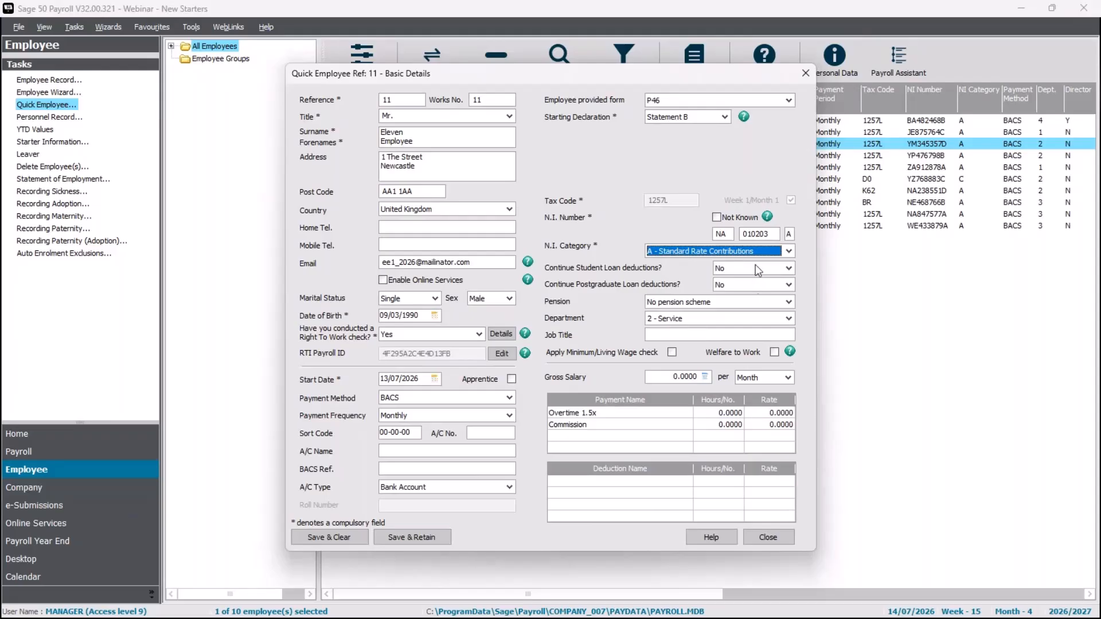
Keep student and postgraduate loans at No and set gross salary to 2750 per Month
{"action": "left_click", "coordinate": [753, 267]}
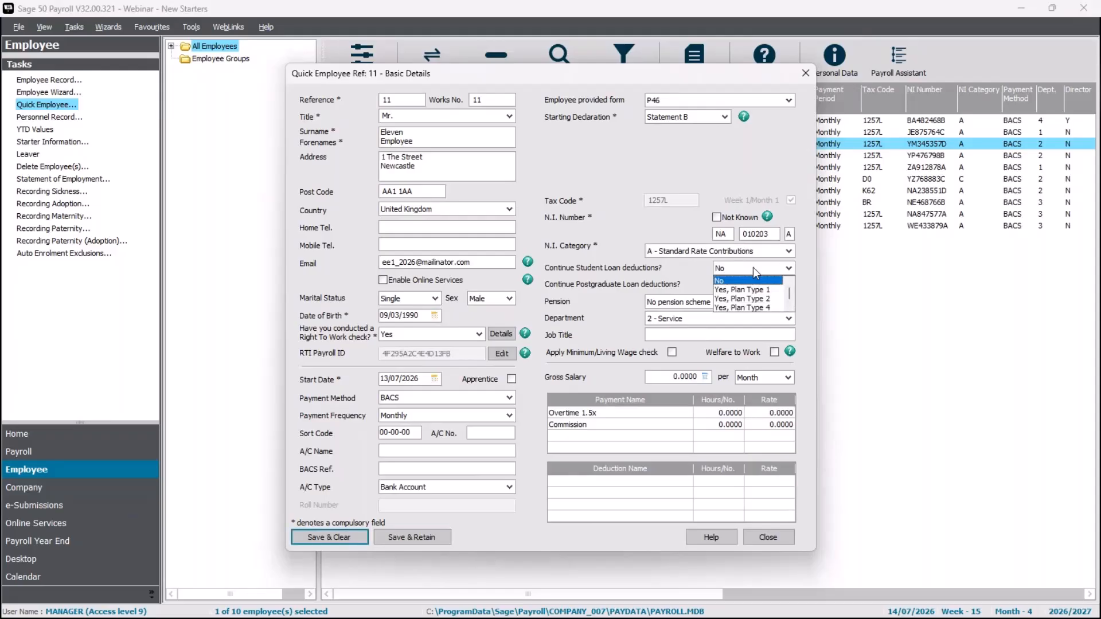
{"action": "left_click", "coordinate": [752, 267]}
{"action": "left_click", "coordinate": [750, 285]}
{"action": "left_click", "coordinate": [749, 284]}
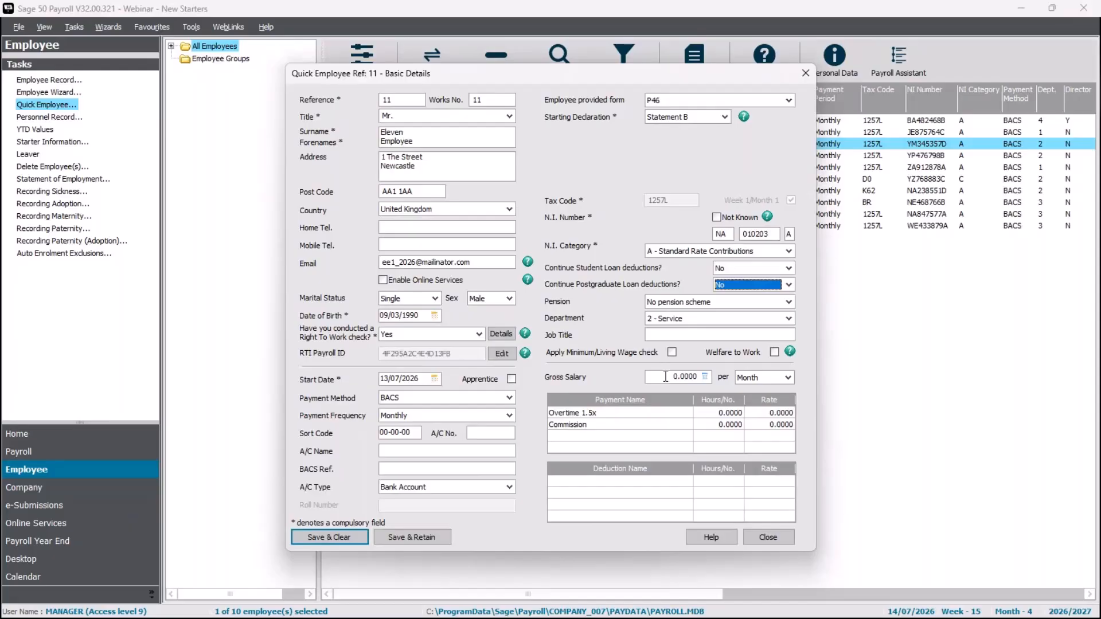
{"action": "left_click", "coordinate": [667, 376]}
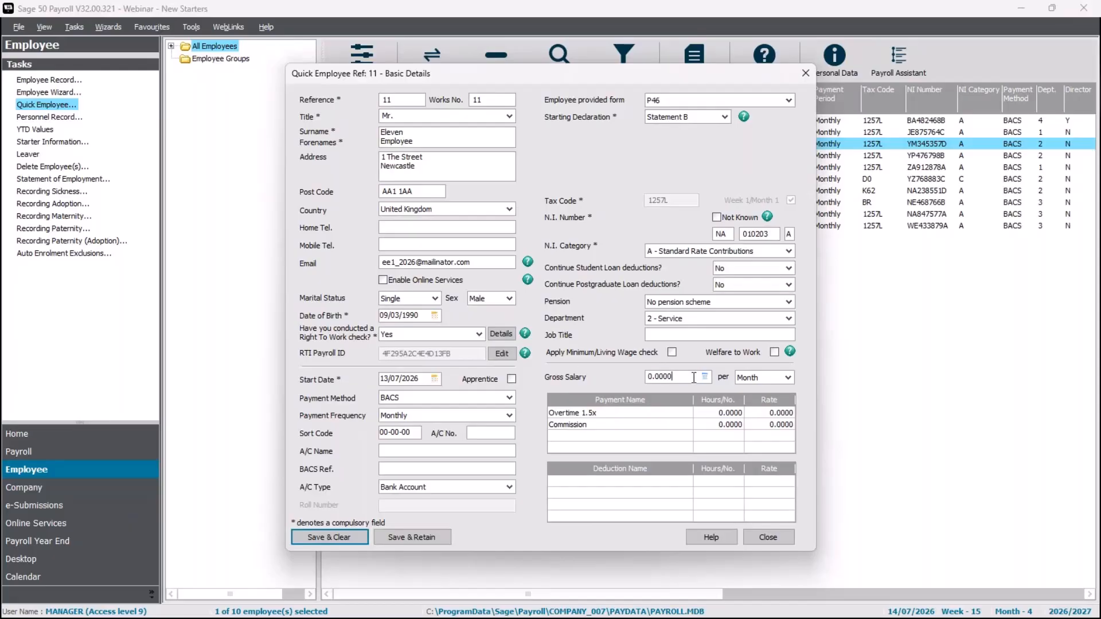
{"action": "left_click_drag", "start_coordinate": [695, 378], "coordinate": [577, 374]}
{"action": "type", "text": "2750"}
{"action": "key", "text": "Tab"}
{"action": "left_click", "coordinate": [789, 379]}
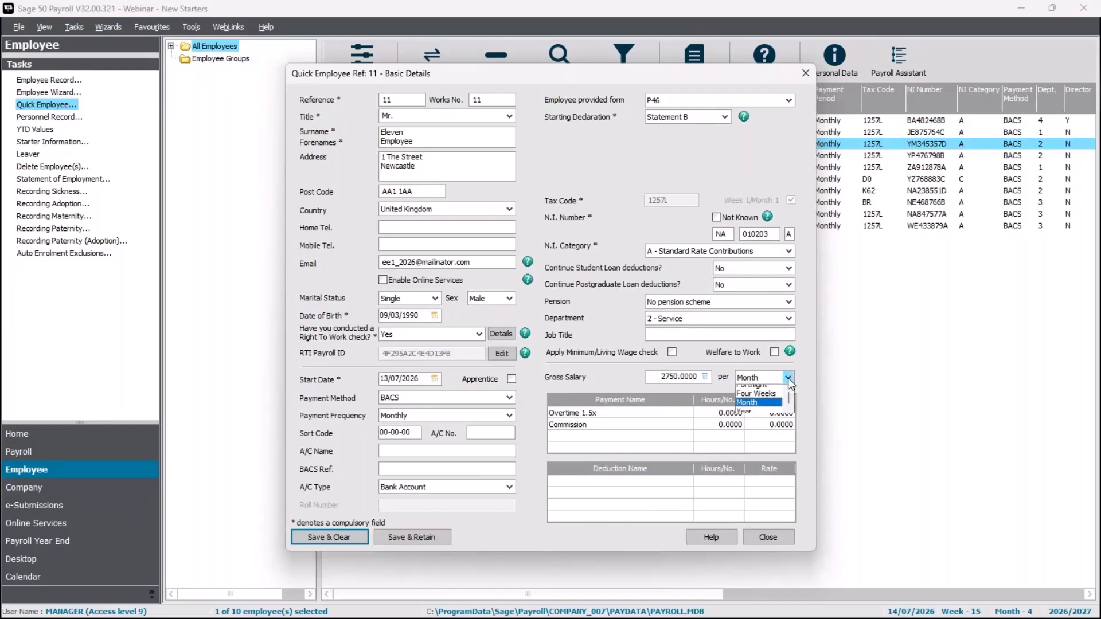
{"action": "left_click", "coordinate": [789, 378]}
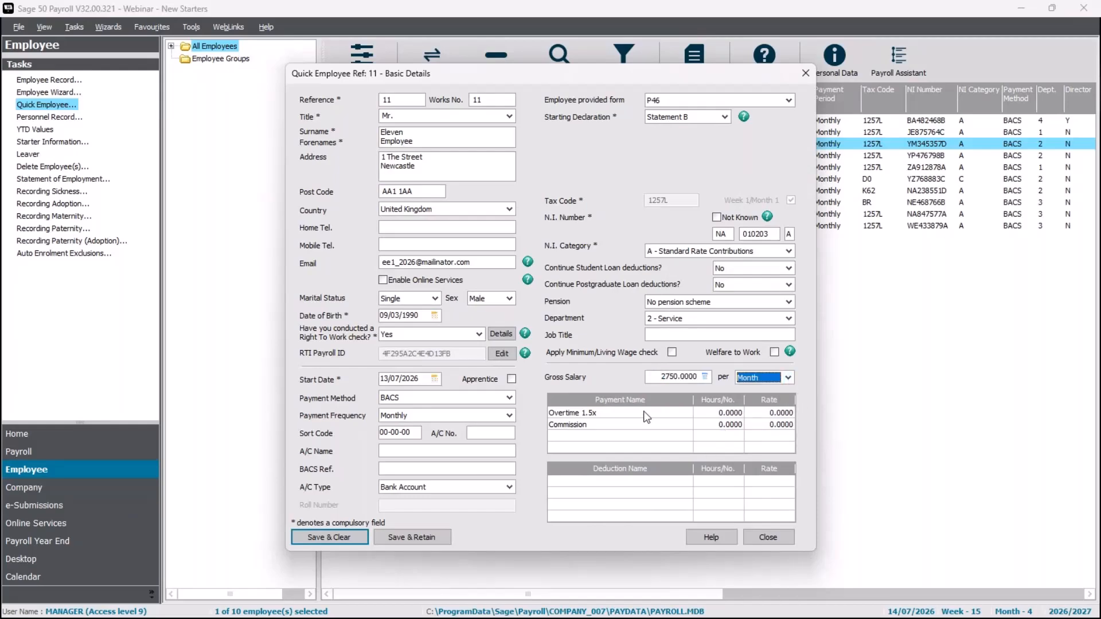
{"action": "left_click", "coordinate": [646, 414]}
{"action": "left_click", "coordinate": [643, 425]}
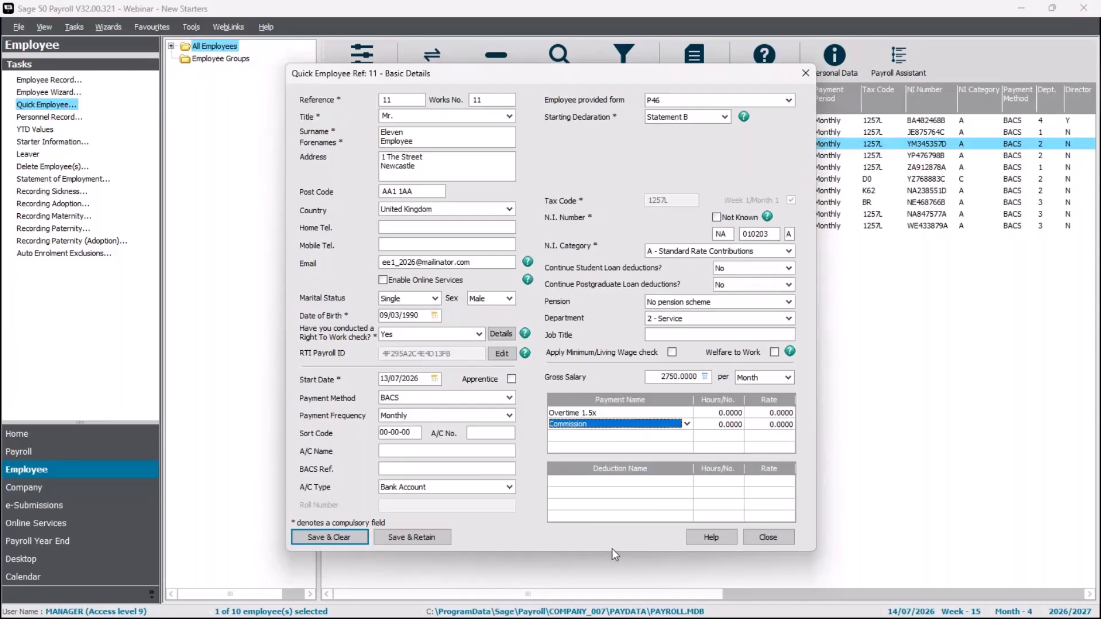
Save & Retain the record, acknowledging the bank details and factor pay element messages
{"action": "left_click", "coordinate": [440, 543]}
{"action": "left_click", "coordinate": [671, 365]}
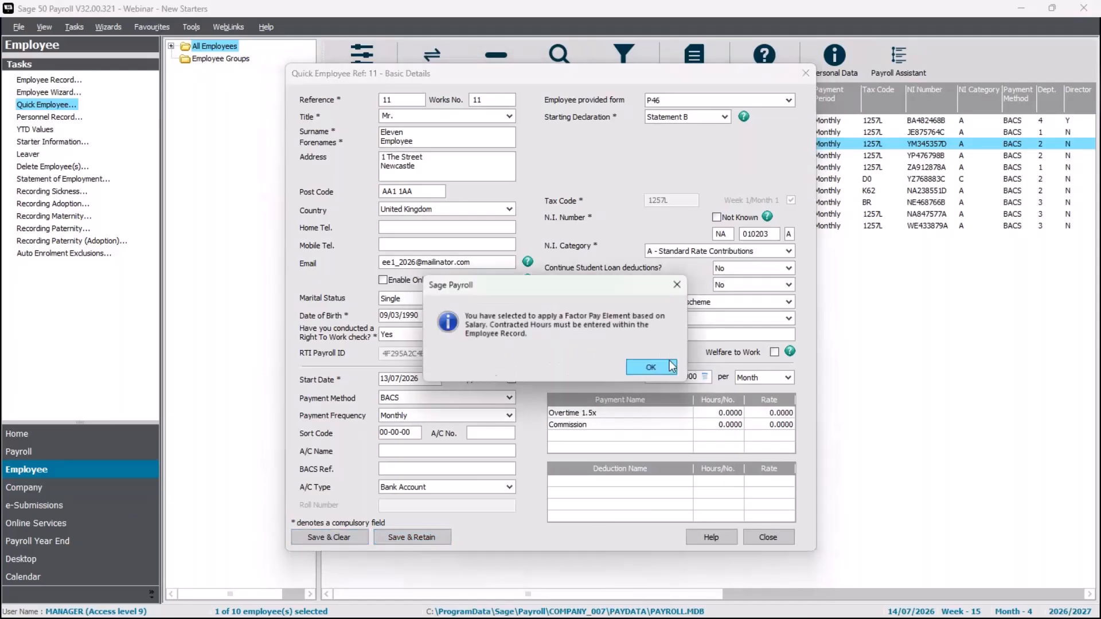
{"action": "left_click", "coordinate": [671, 366]}
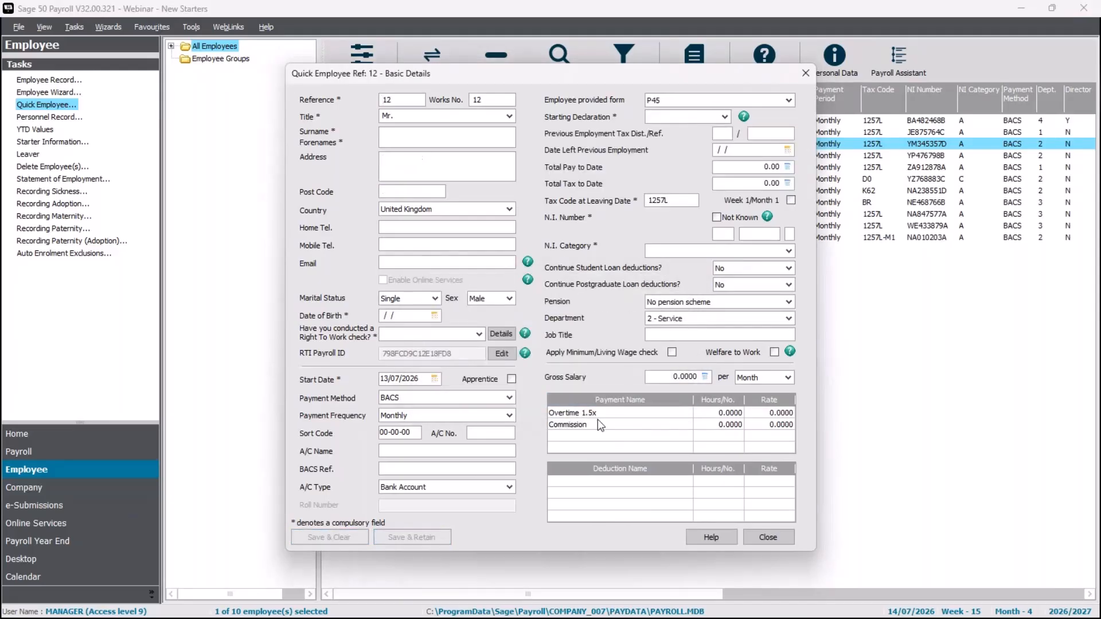
Close the quick form and open employee 11's full record at its Salary Details
{"action": "left_click", "coordinate": [780, 539]}
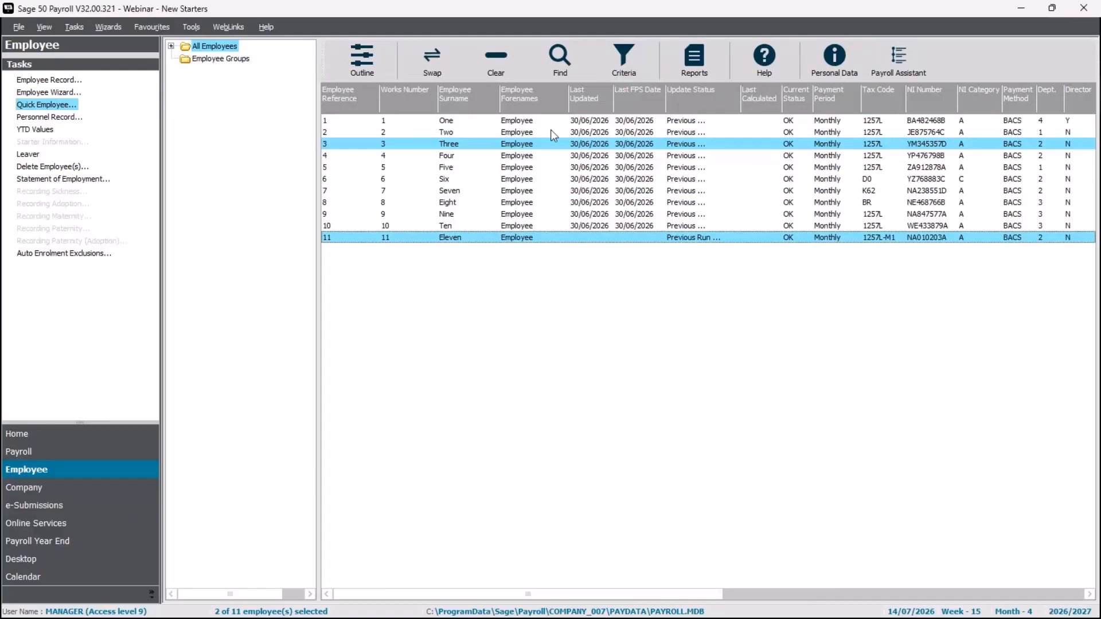
{"action": "right_click", "coordinate": [533, 243]}
{"action": "left_click", "coordinate": [552, 272]}
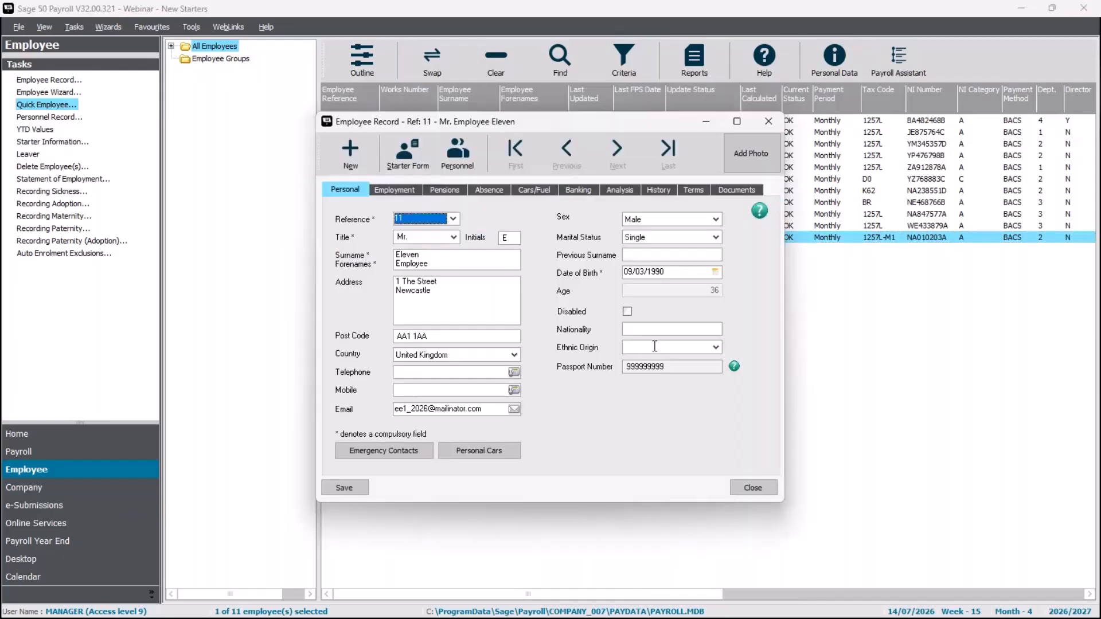
{"action": "left_click", "coordinate": [396, 194]}
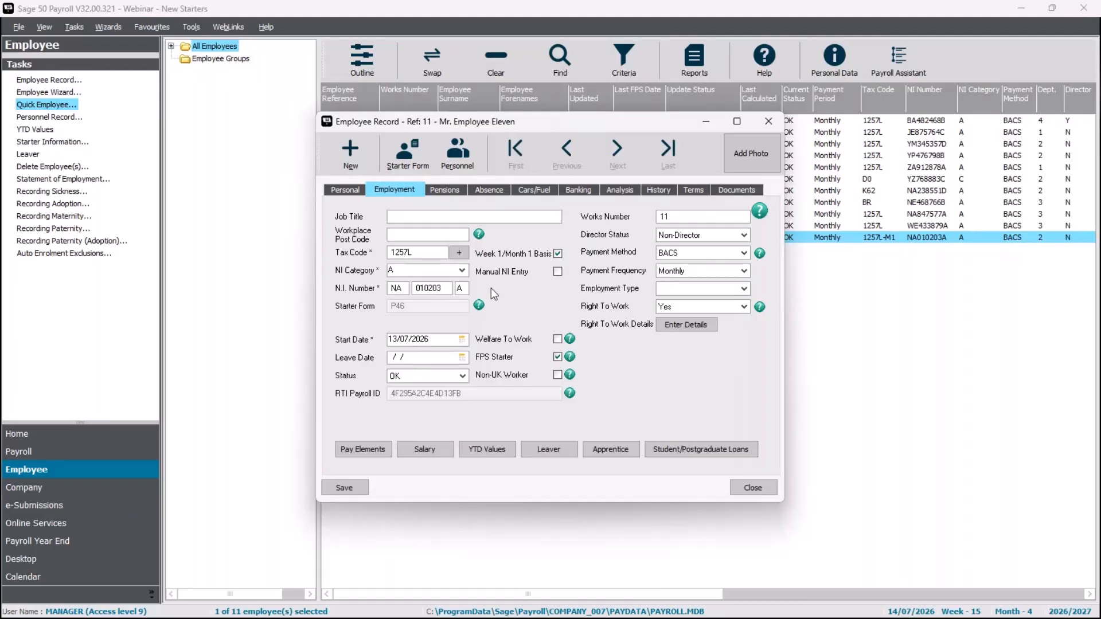
{"action": "left_click", "coordinate": [425, 450]}
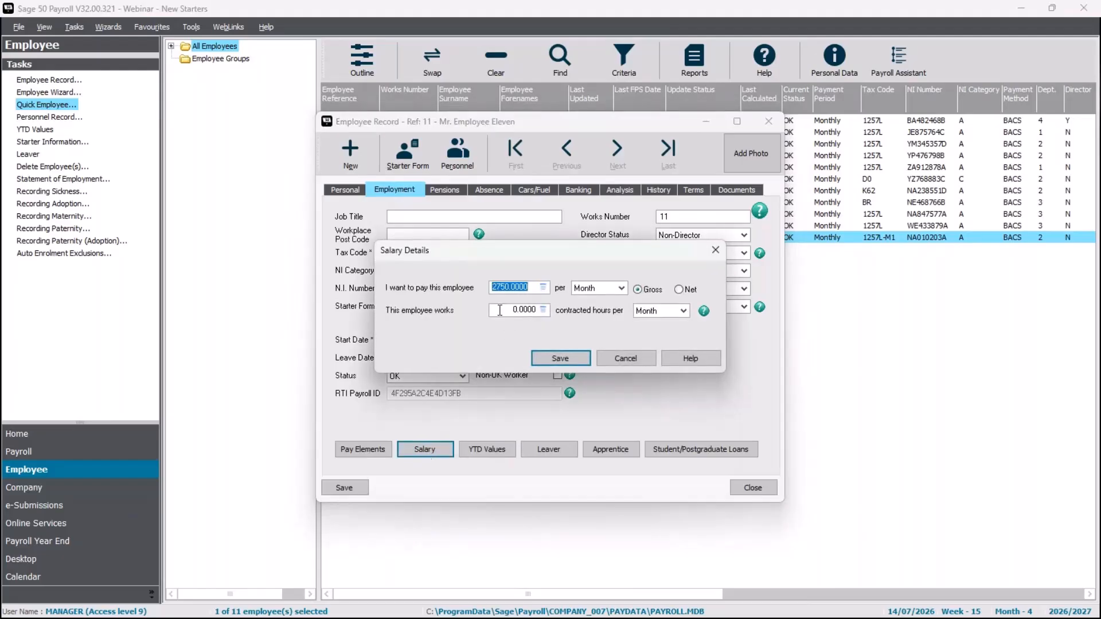
Set contracted hours to 35 per Week, then save and close the employee record
{"action": "left_click", "coordinate": [500, 310]}
{"action": "left_click_drag", "start_coordinate": [521, 310], "coordinate": [474, 311]}
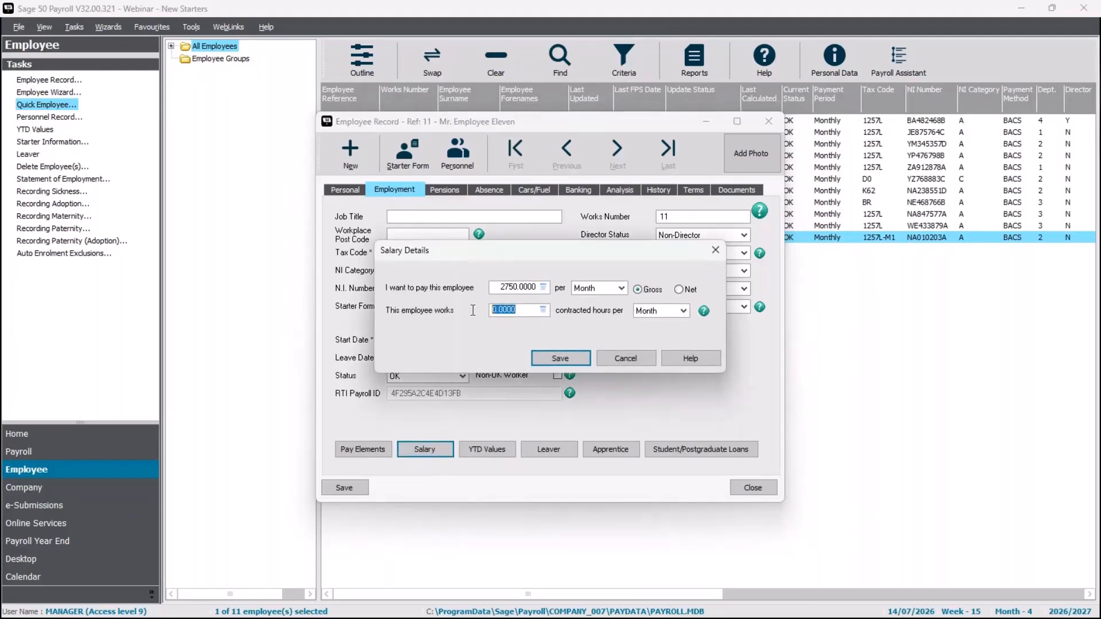
{"action": "type", "text": "35"}
{"action": "key", "text": "Tab"}
{"action": "key", "text": "w"}
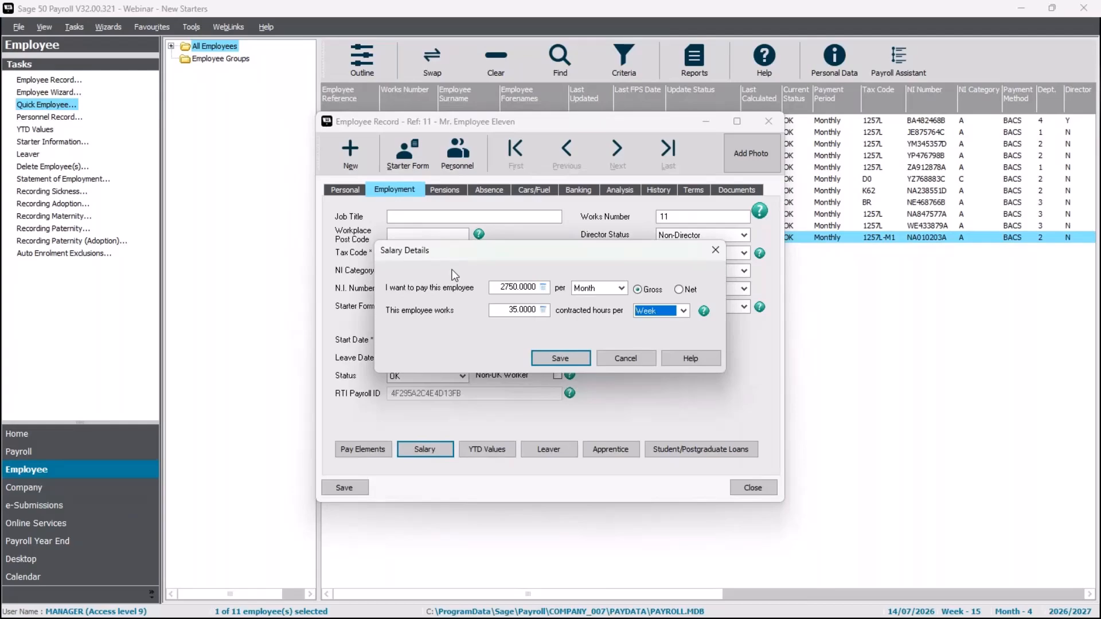
{"action": "key", "text": "Tab"}
{"action": "left_click", "coordinate": [560, 359]}
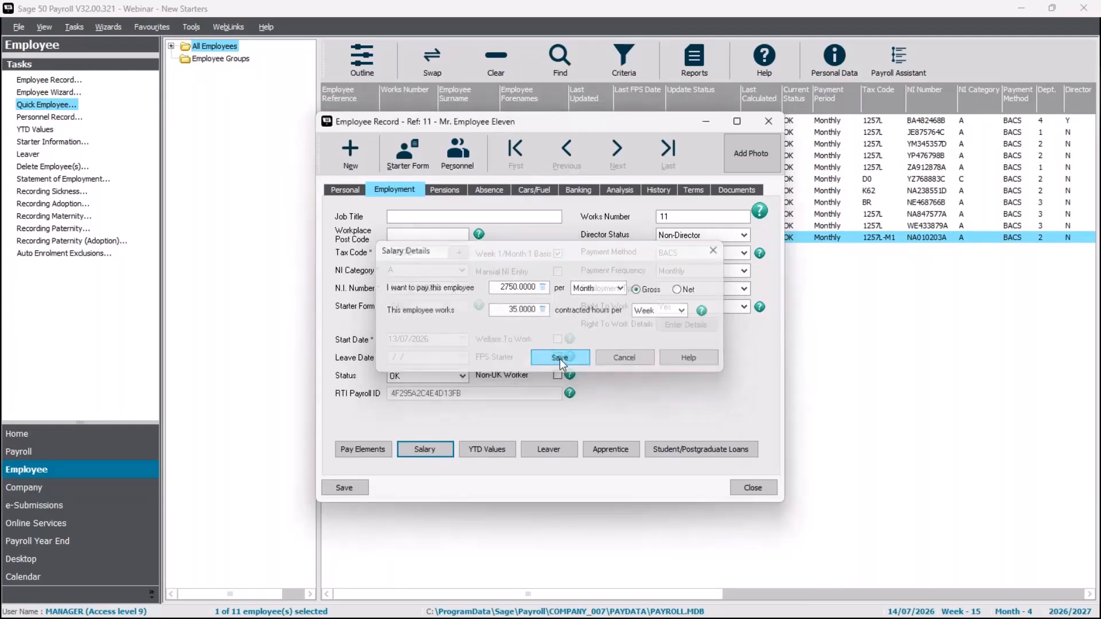
{"action": "left_click", "coordinate": [360, 487]}
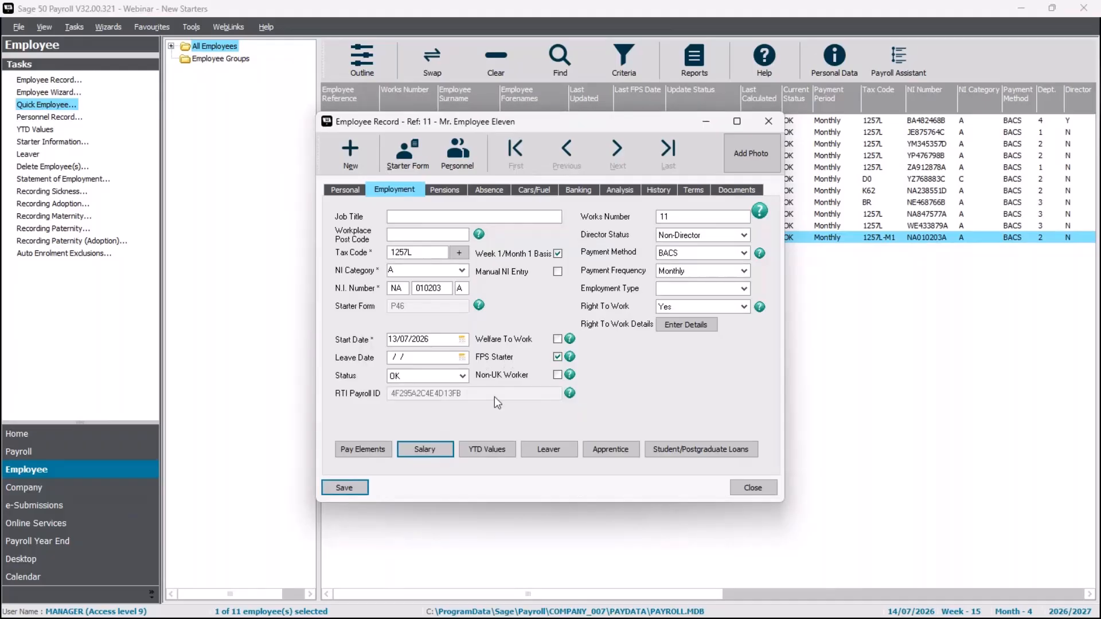
{"action": "left_click", "coordinate": [343, 488]}
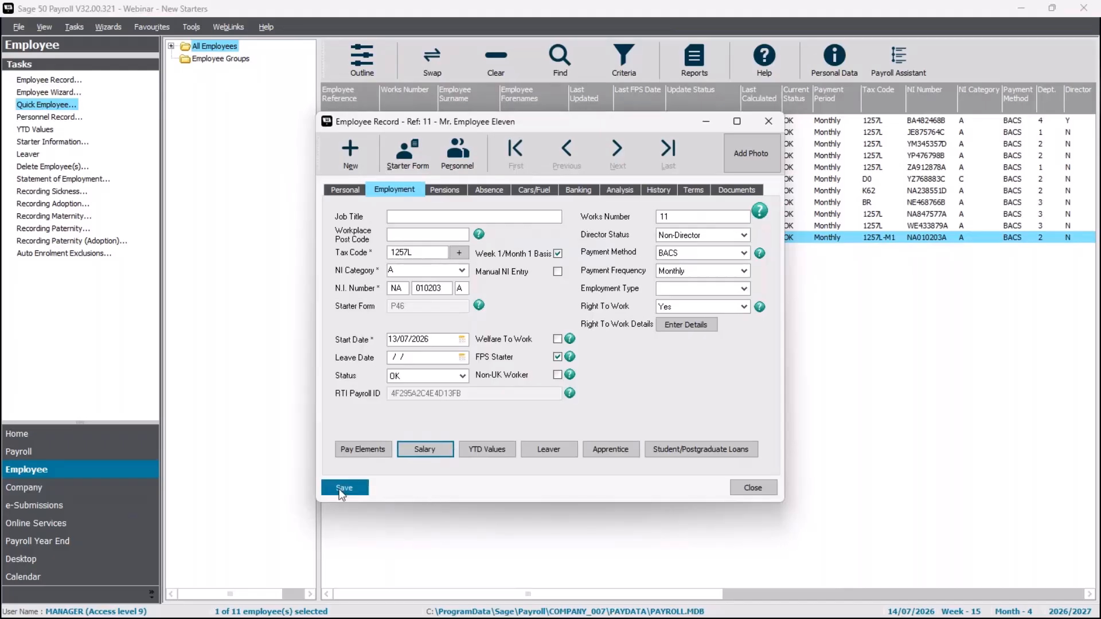
{"action": "left_click", "coordinate": [762, 491]}
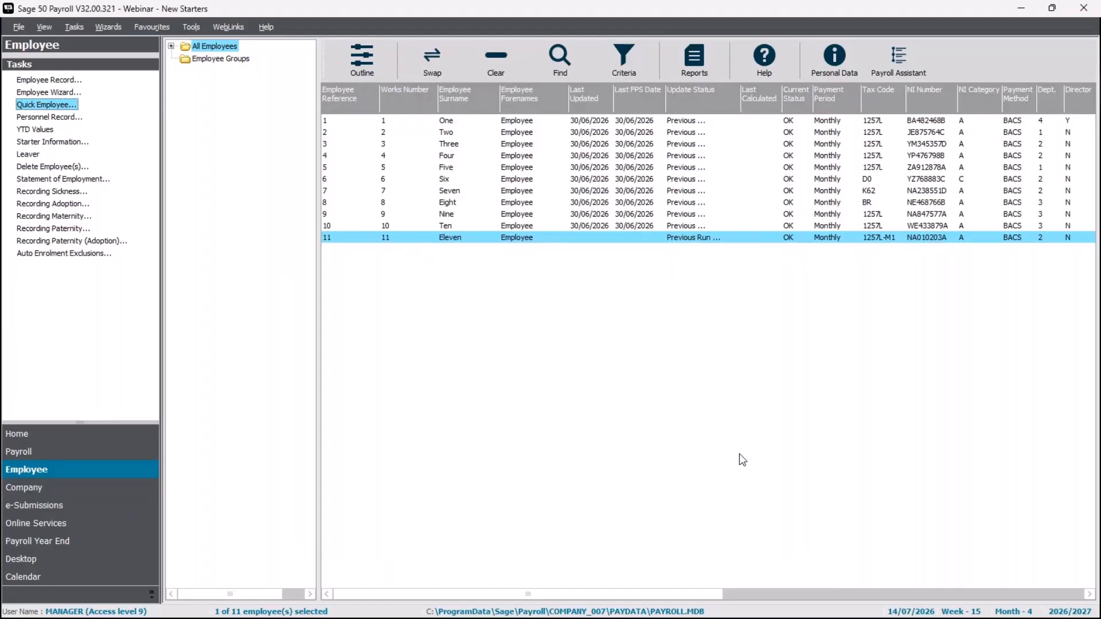
Select all employees and change the process date to 31/07/2026
{"action": "left_click", "coordinate": [492, 67]}
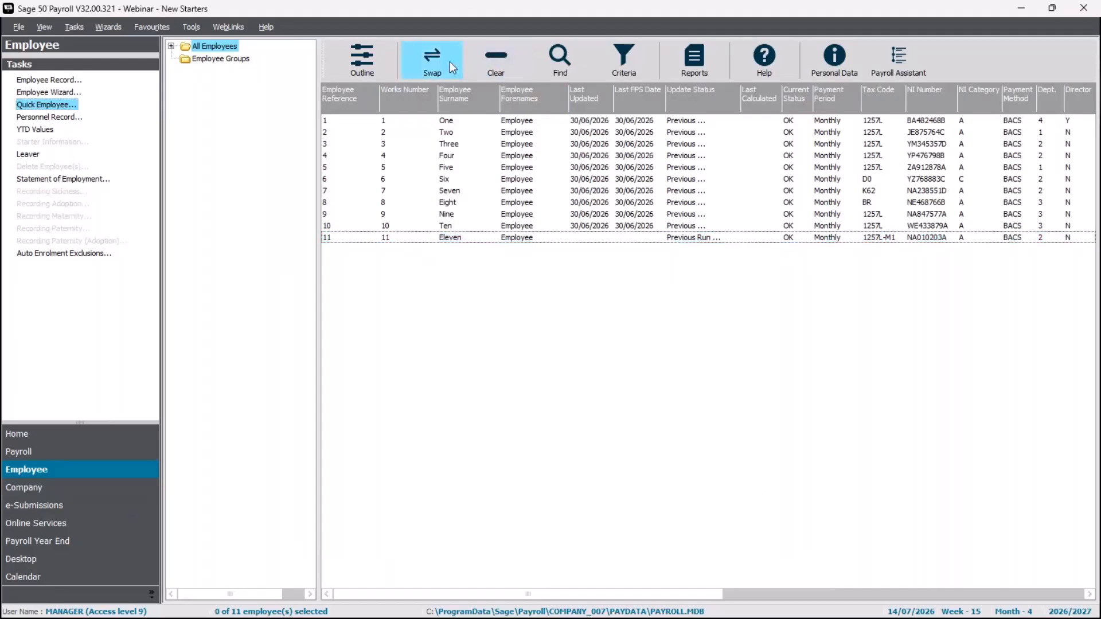
{"action": "left_click", "coordinate": [447, 57]}
{"action": "left_click", "coordinate": [76, 453]}
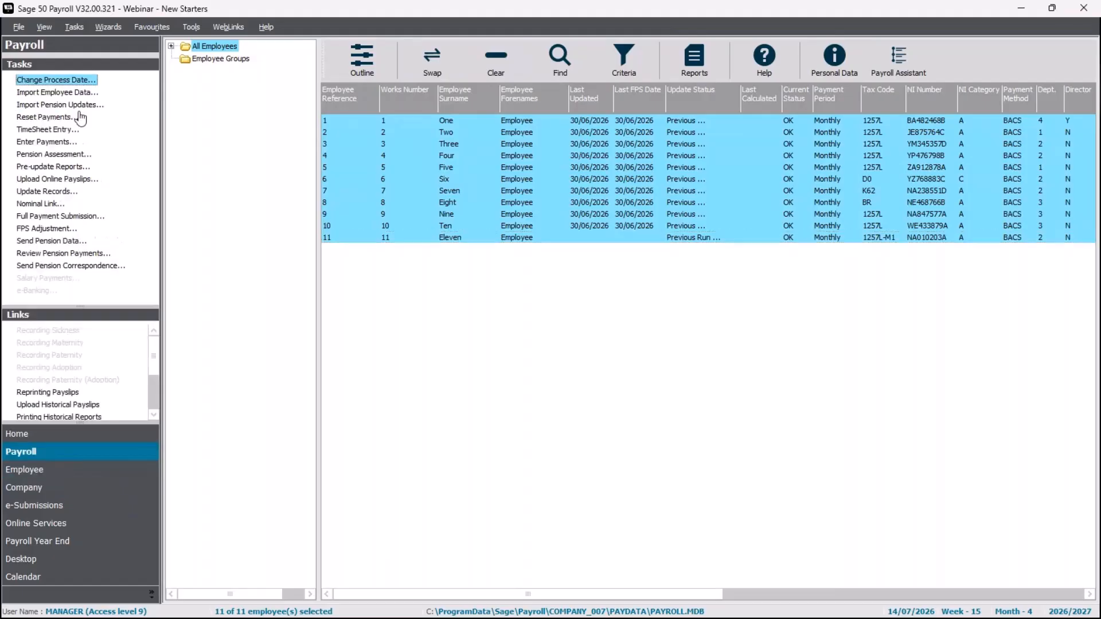
{"action": "left_click", "coordinate": [69, 81]}
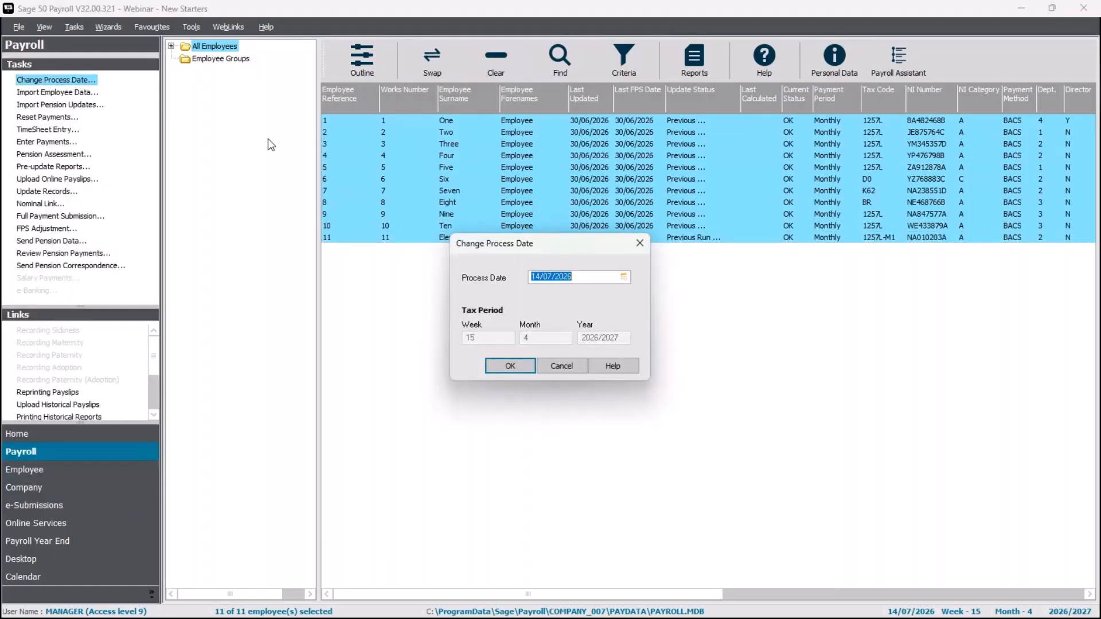
{"action": "type", "text": "31/07/26"}
{"action": "left_click", "coordinate": [512, 366]}
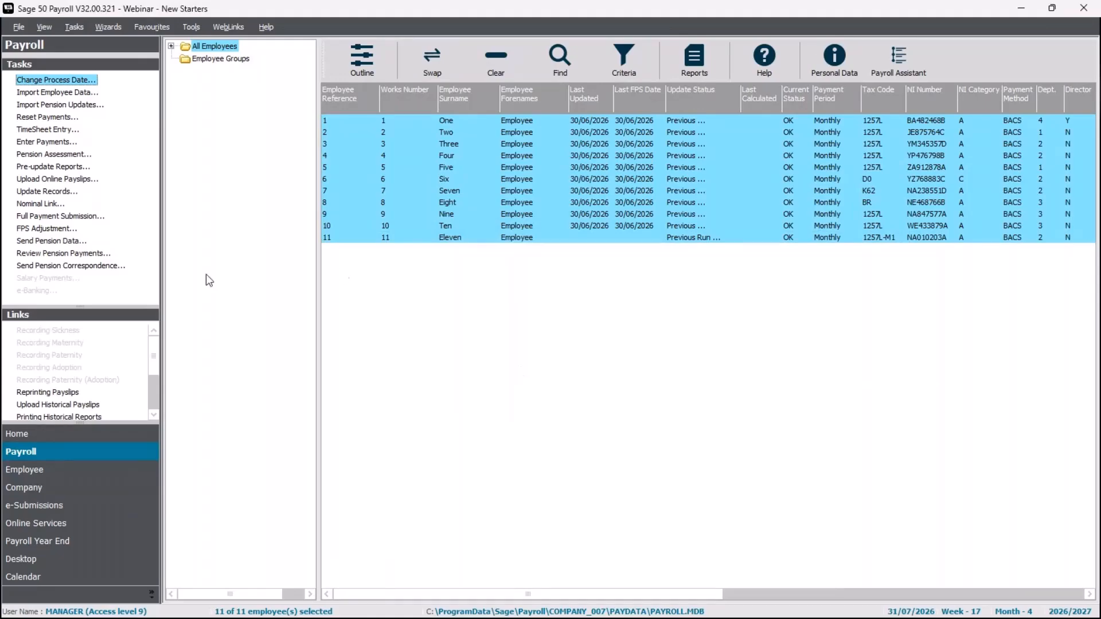
Start Enter Payments, run the legislation update check, and go to Employee Eleven's record
{"action": "left_click", "coordinate": [58, 145]}
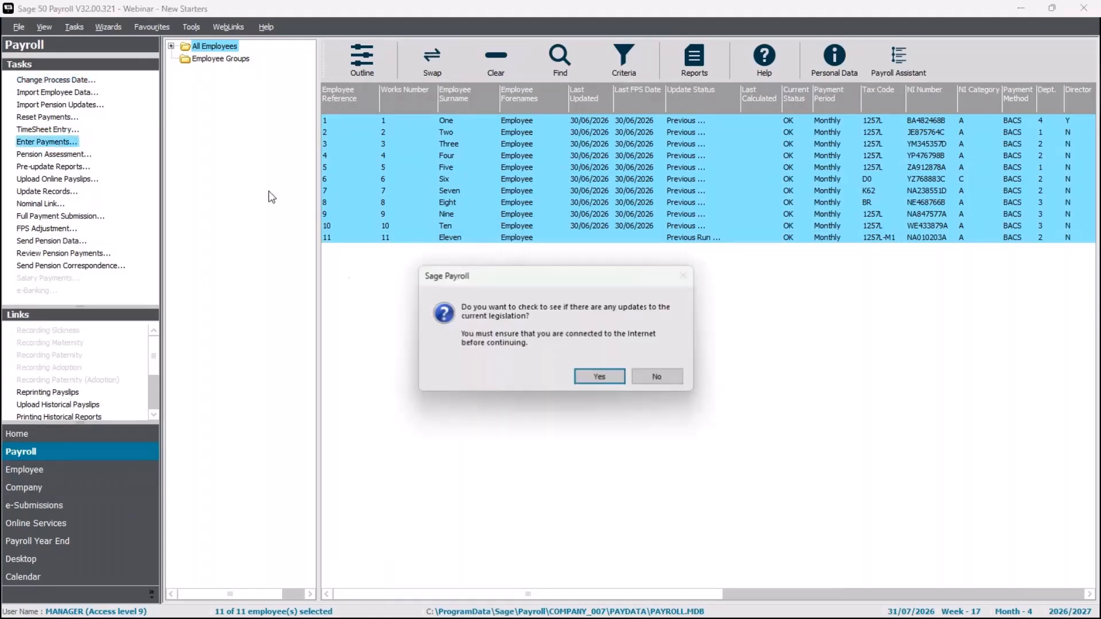
{"action": "left_click", "coordinate": [610, 377]}
{"action": "left_click", "coordinate": [576, 343]}
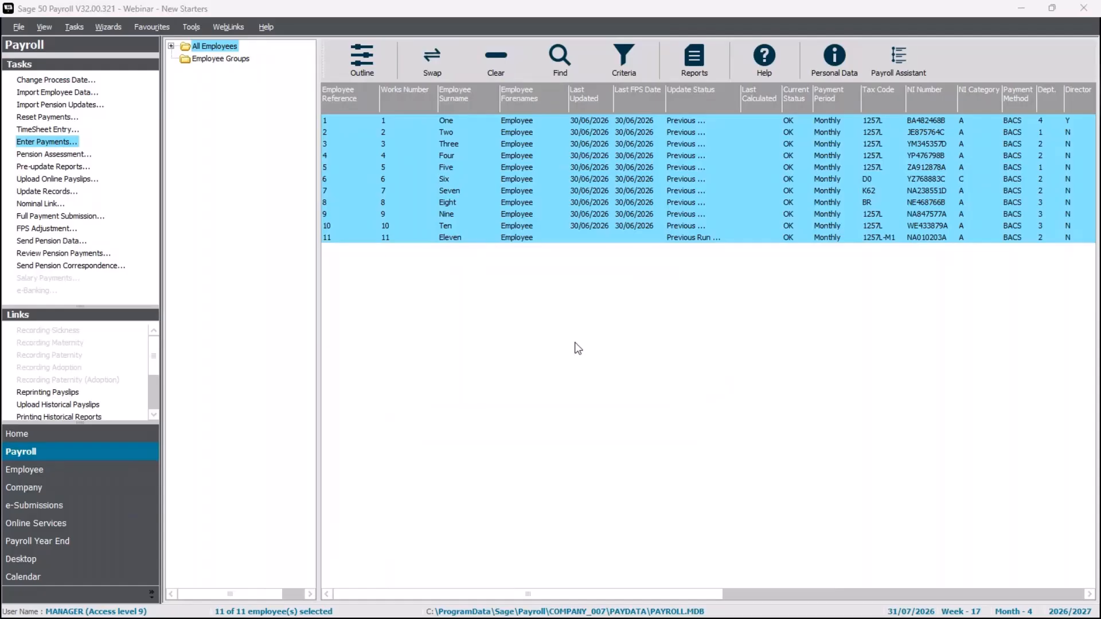
{"action": "left_click", "coordinate": [598, 156]}
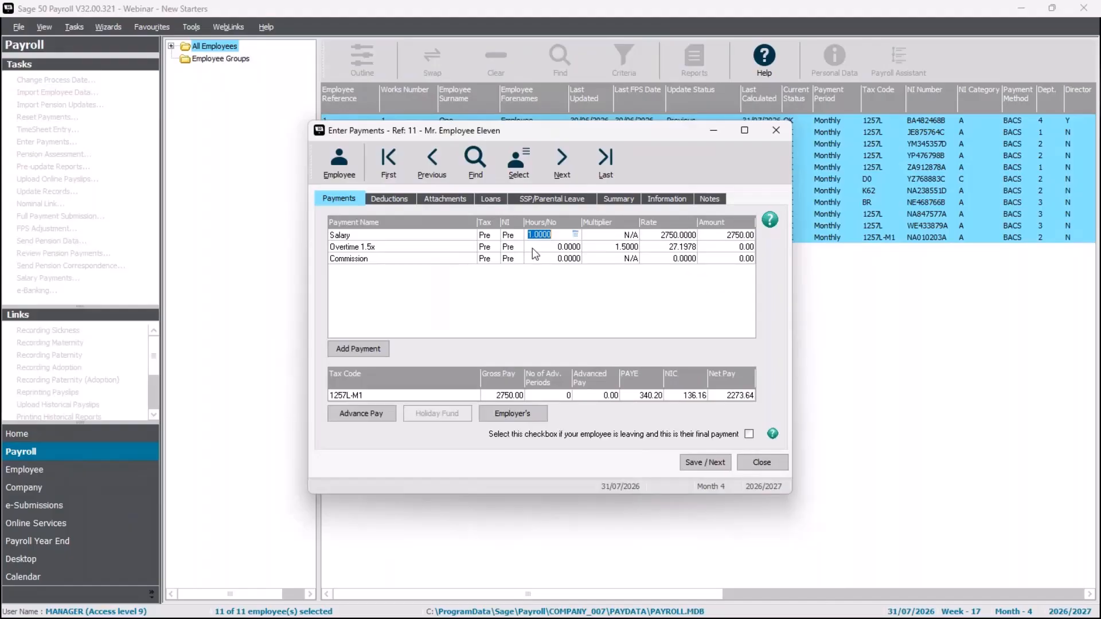
Set Employee Eleven's salary hours to the prorated fraction 0.6522, giving 1793.55 gross
{"action": "left_click", "coordinate": [576, 235]}
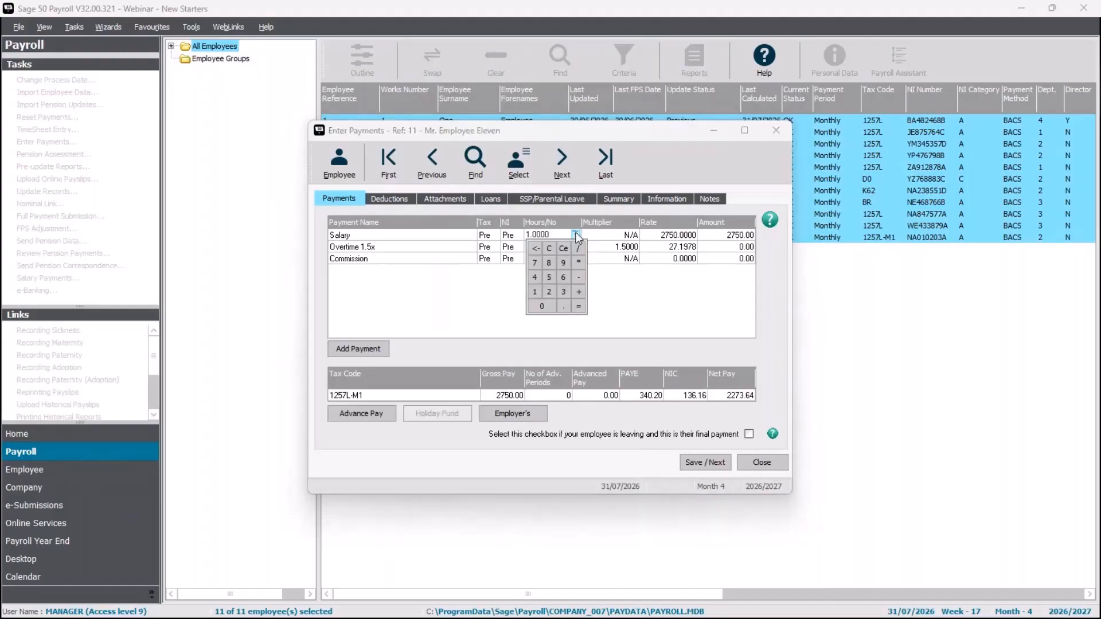
{"action": "left_click", "coordinate": [548, 292]}
{"action": "left_click", "coordinate": [562, 292]}
{"action": "left_click", "coordinate": [576, 307]}
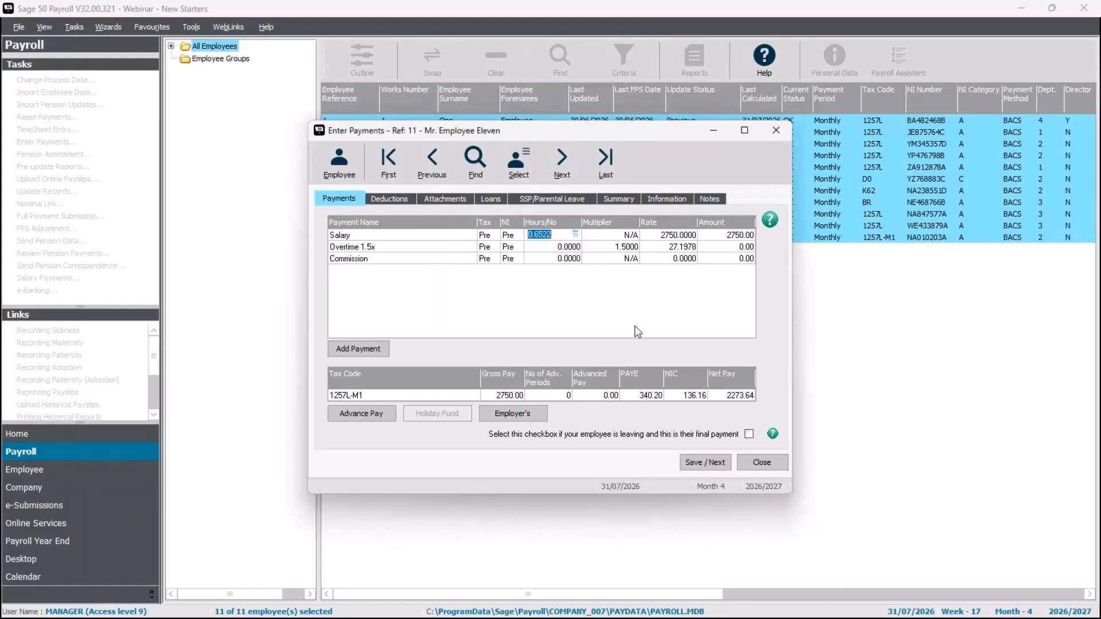
{"action": "key", "text": "Tab"}
{"action": "key", "text": "Tab"}
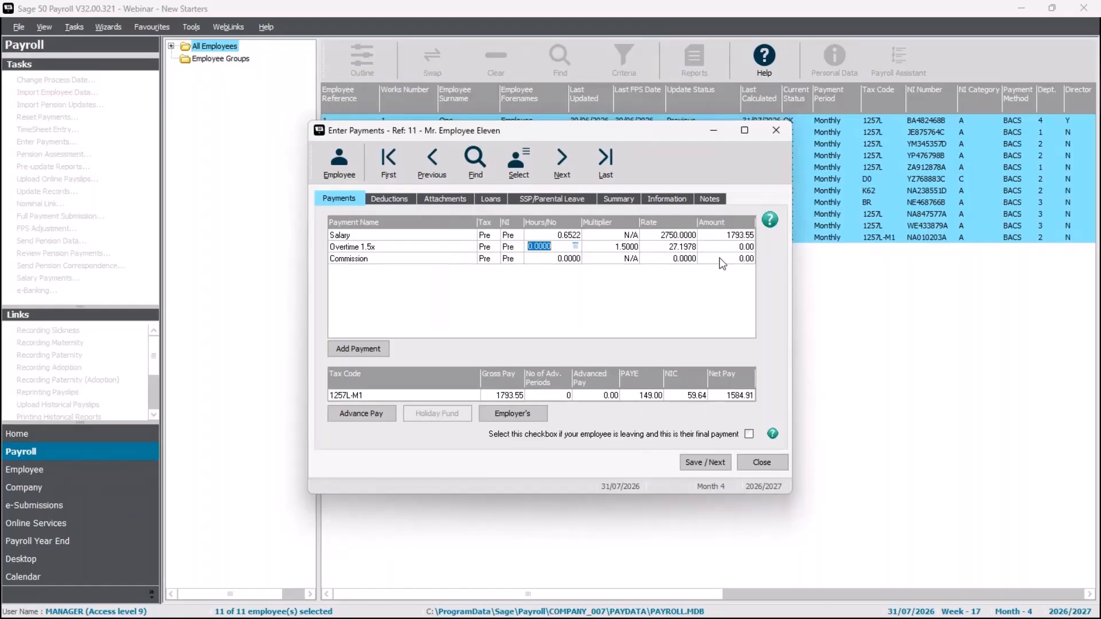
{"action": "left_click", "coordinate": [572, 261]}
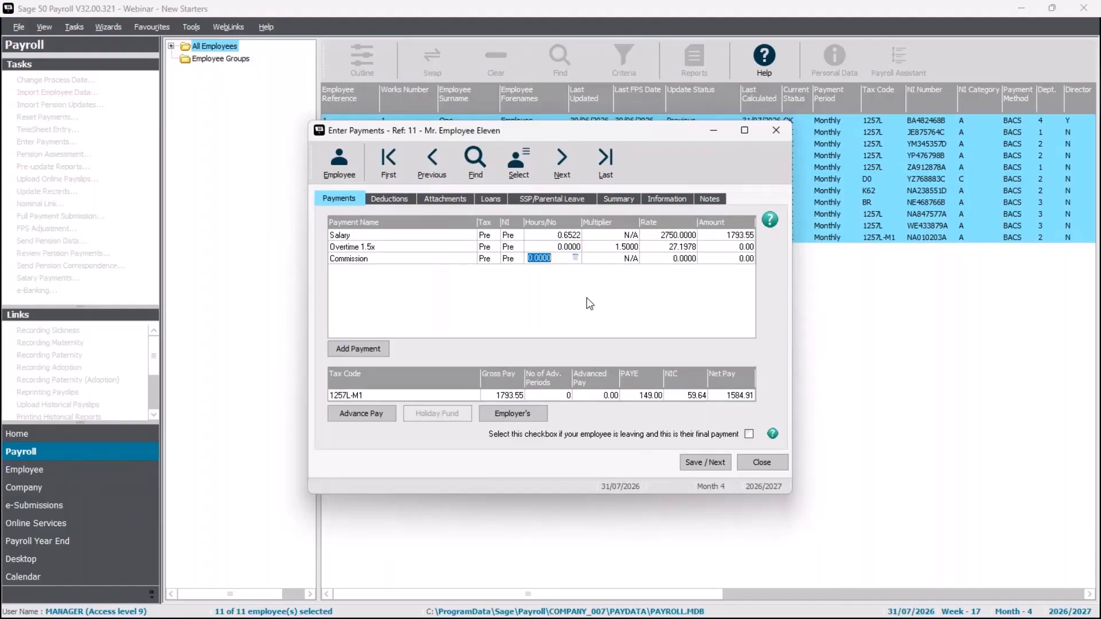
Add the Company Pension Scheme to Employee Eleven's pensions (5% employee, 3% employer)
{"action": "left_click", "coordinate": [350, 168]}
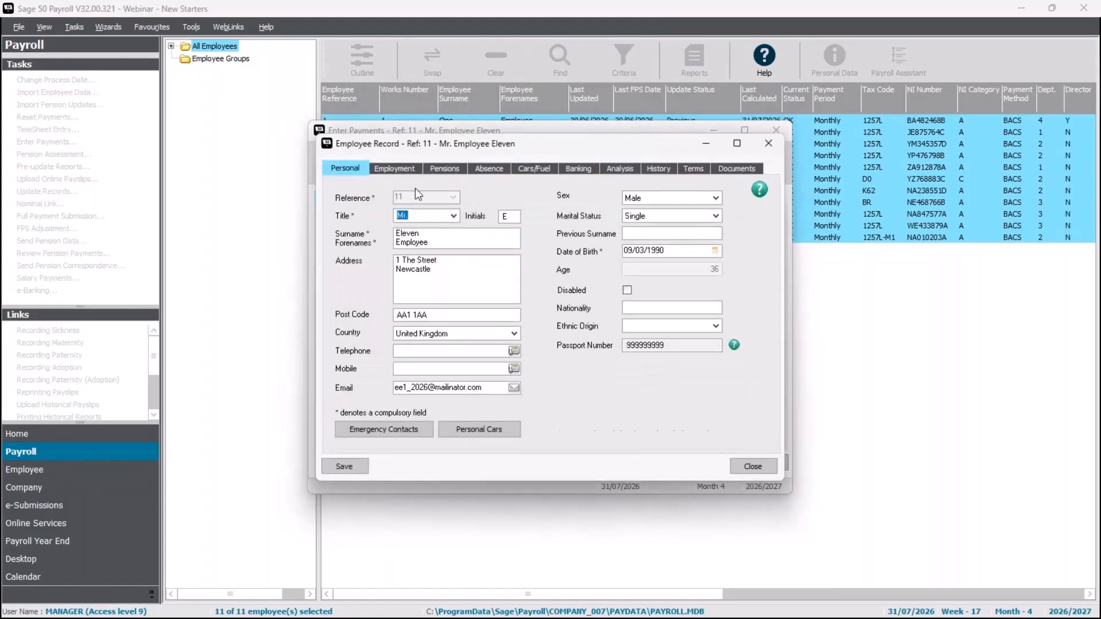
{"action": "left_click", "coordinate": [439, 170]}
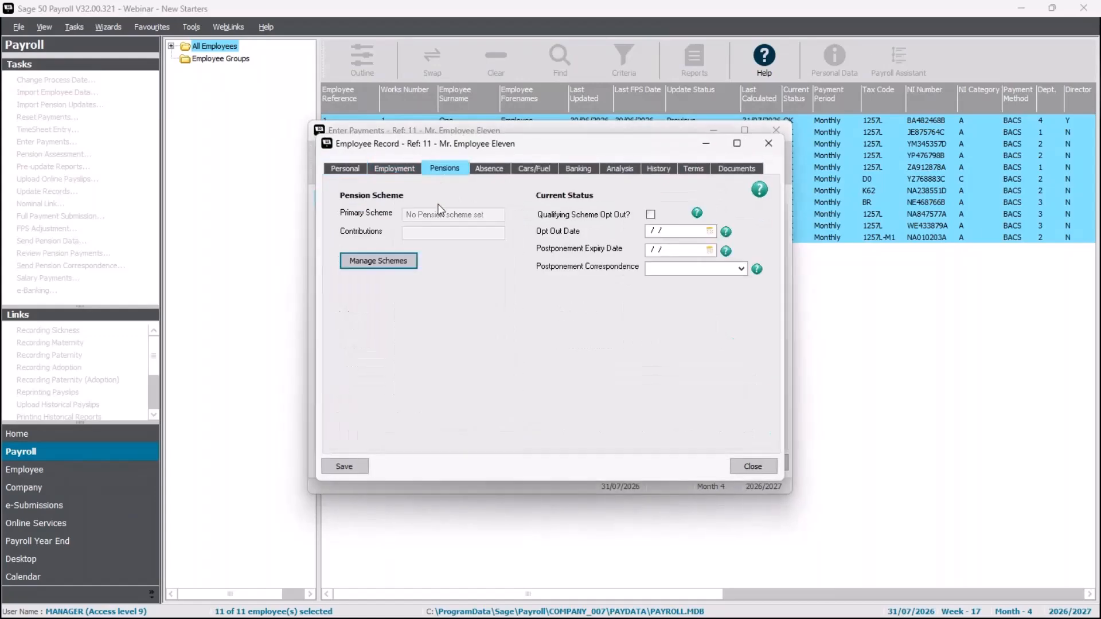
{"action": "left_click", "coordinate": [381, 260]}
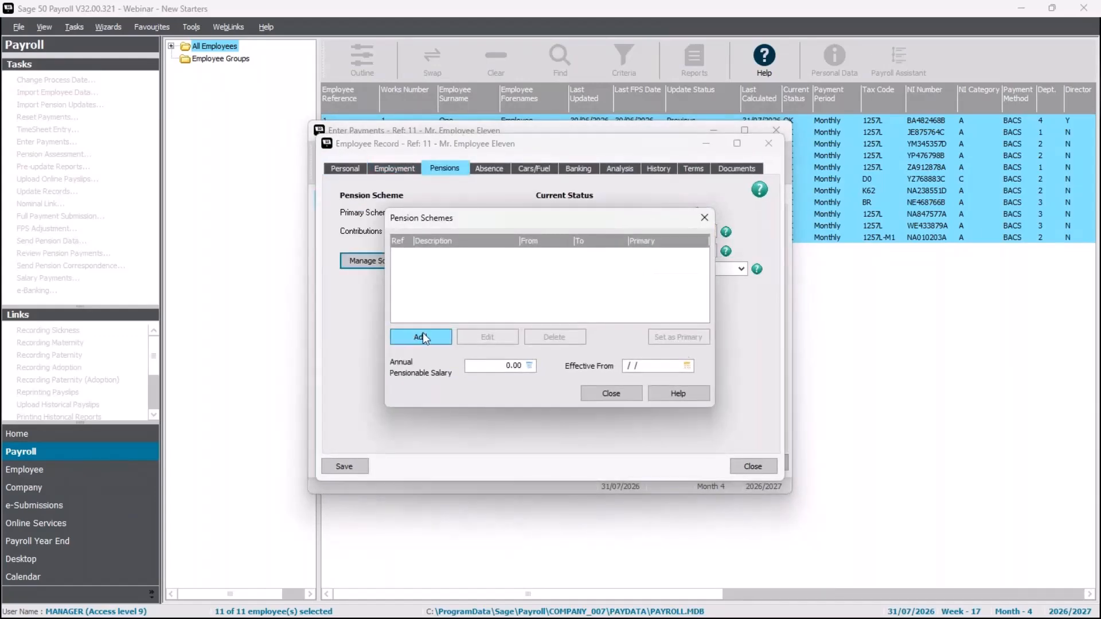
{"action": "left_click", "coordinate": [422, 337]}
{"action": "left_click", "coordinate": [530, 198]}
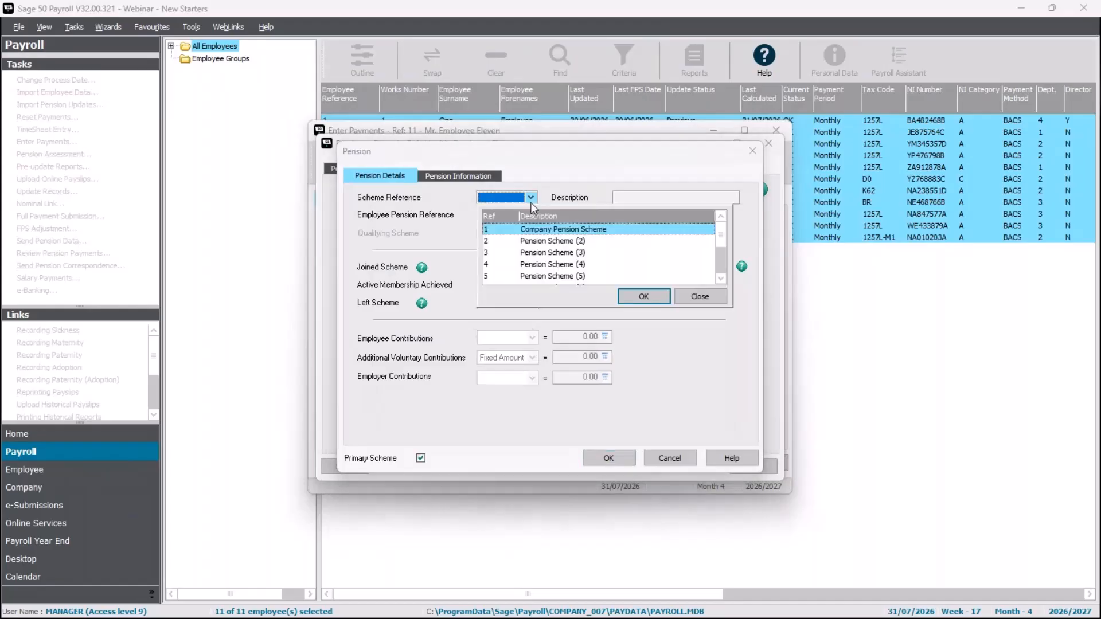
{"action": "double_click", "coordinate": [535, 230]}
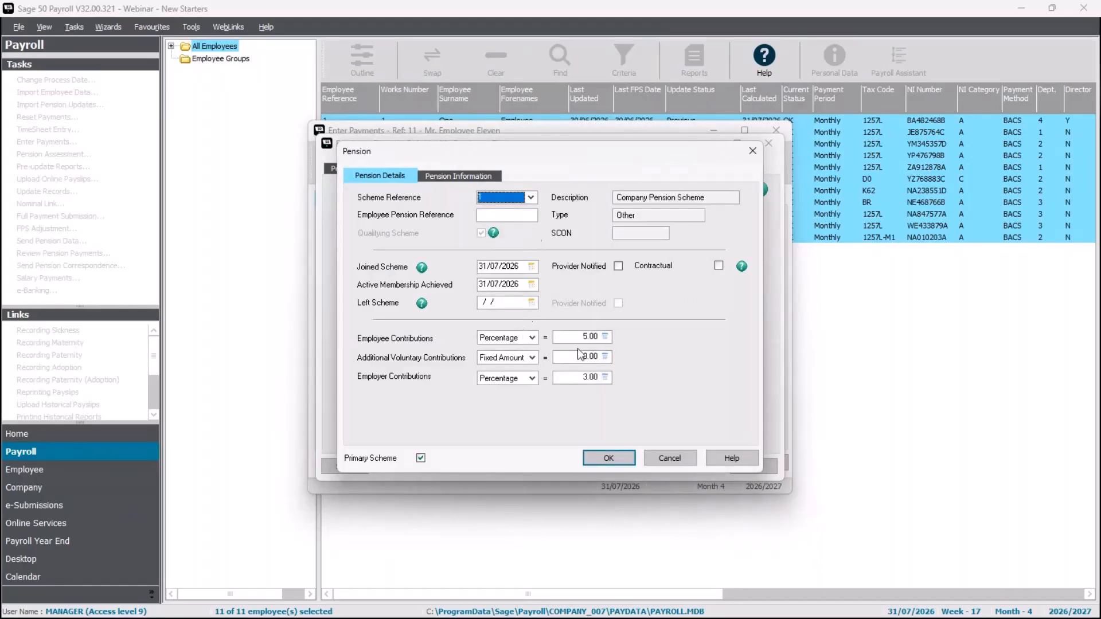
{"action": "left_click", "coordinate": [605, 457]}
Save Employee Eleven's record with the pension and leave payment entry
{"action": "left_click", "coordinate": [611, 396]}
{"action": "left_click", "coordinate": [349, 465]}
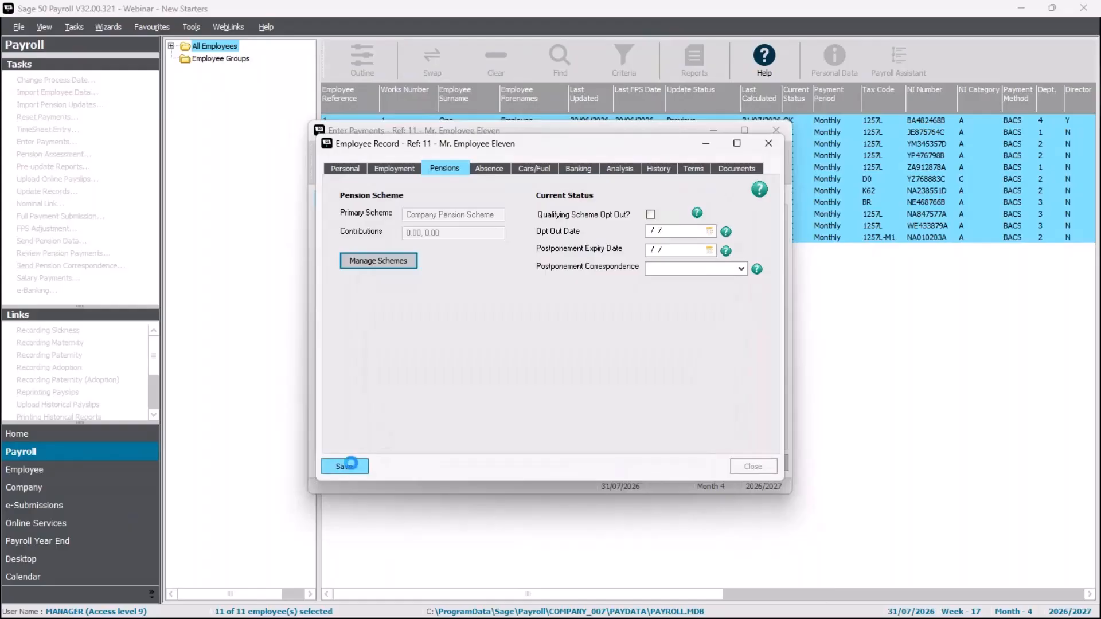
{"action": "left_click", "coordinate": [763, 472]}
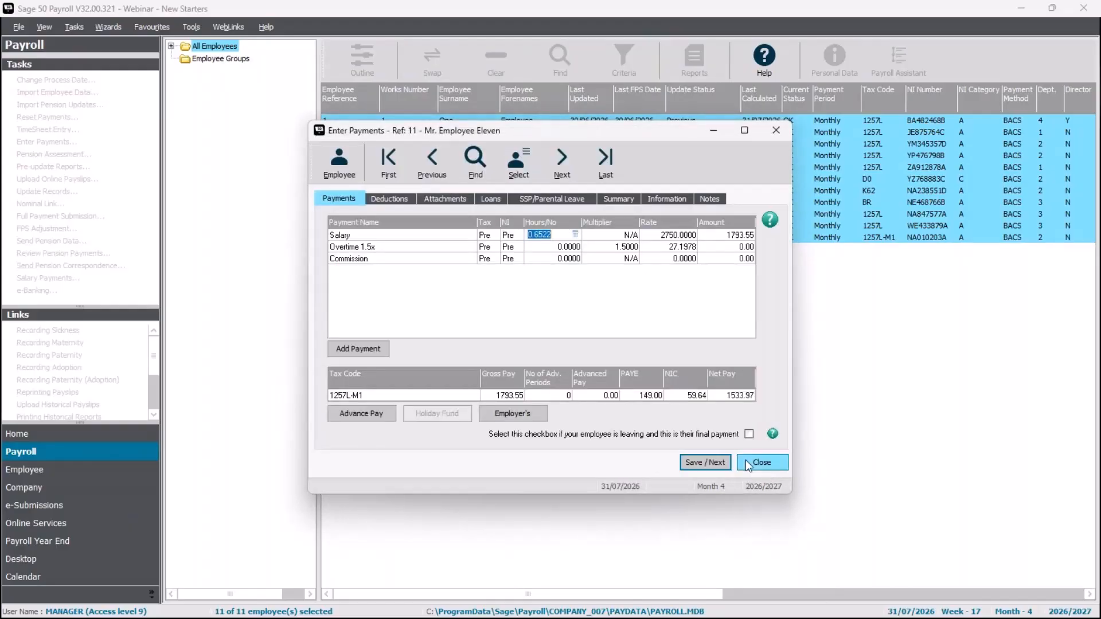
{"action": "left_click", "coordinate": [755, 461]}
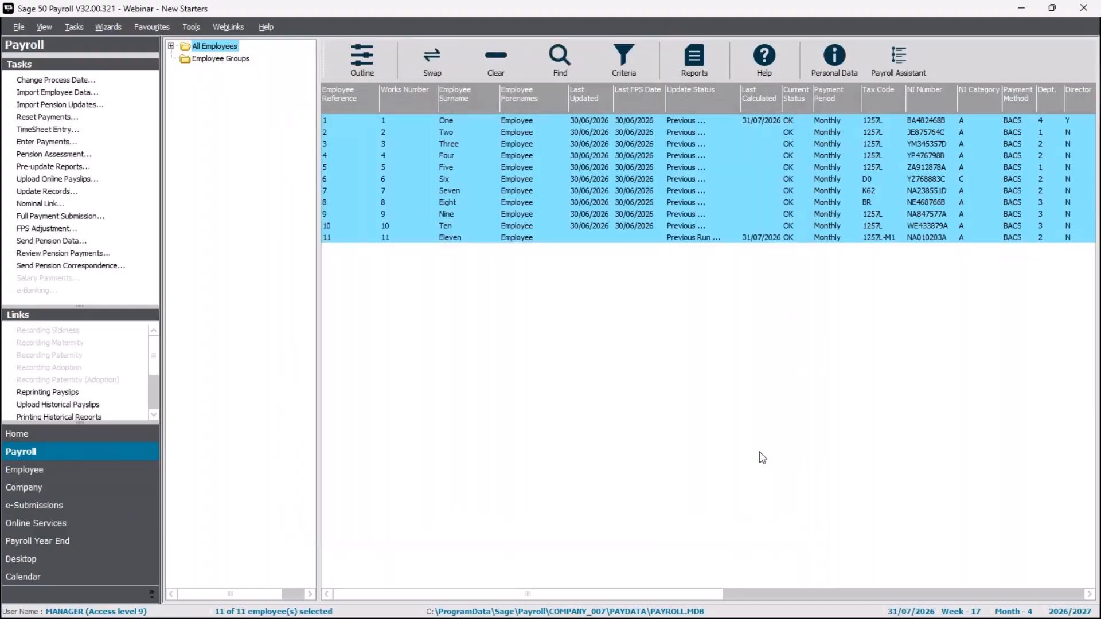